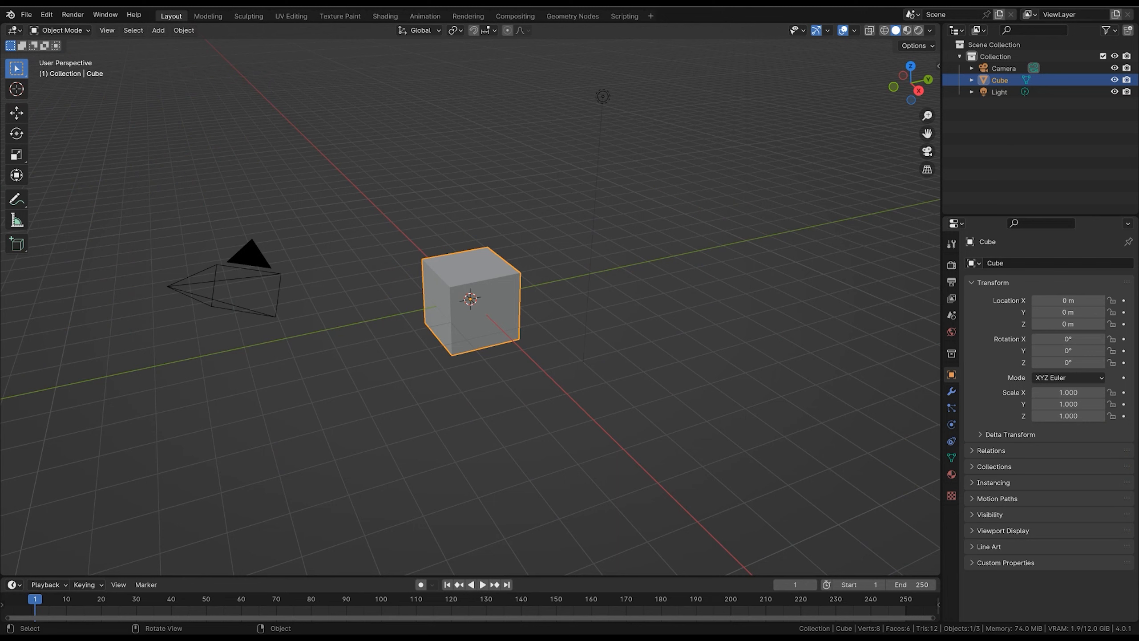
- Open the Blender Preferences window and move it away from the corner, over the 3D viewport
{"action": "left_click", "coordinate": [47, 15]}
{"action": "left_click", "coordinate": [106, 179]}
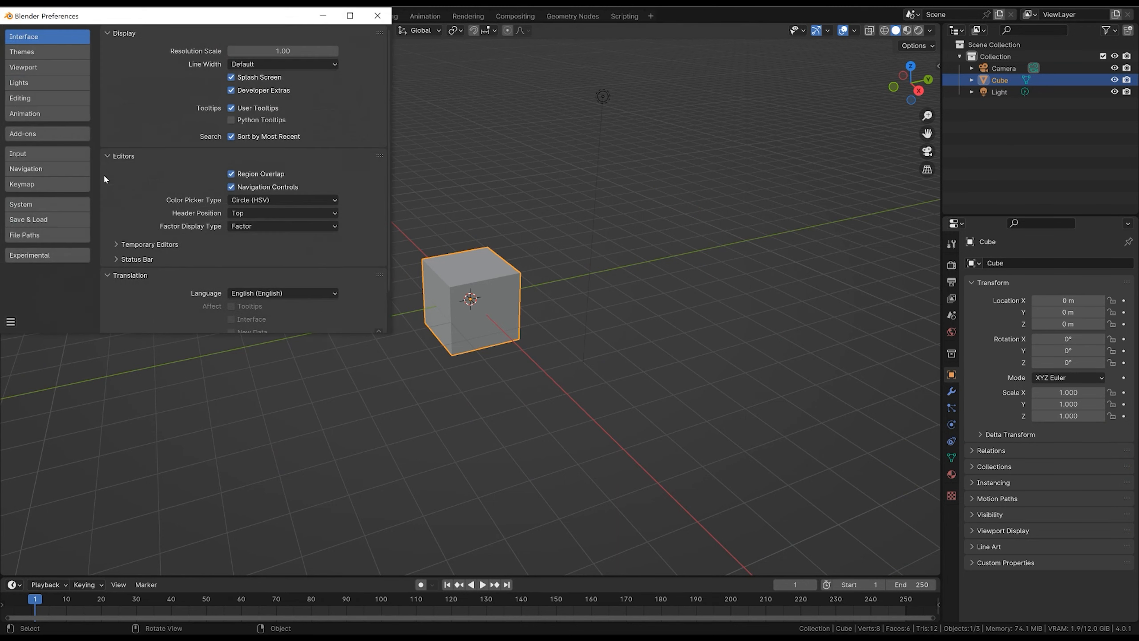
{"action": "left_click_drag", "start_coordinate": [230, 16], "coordinate": [394, 106]}
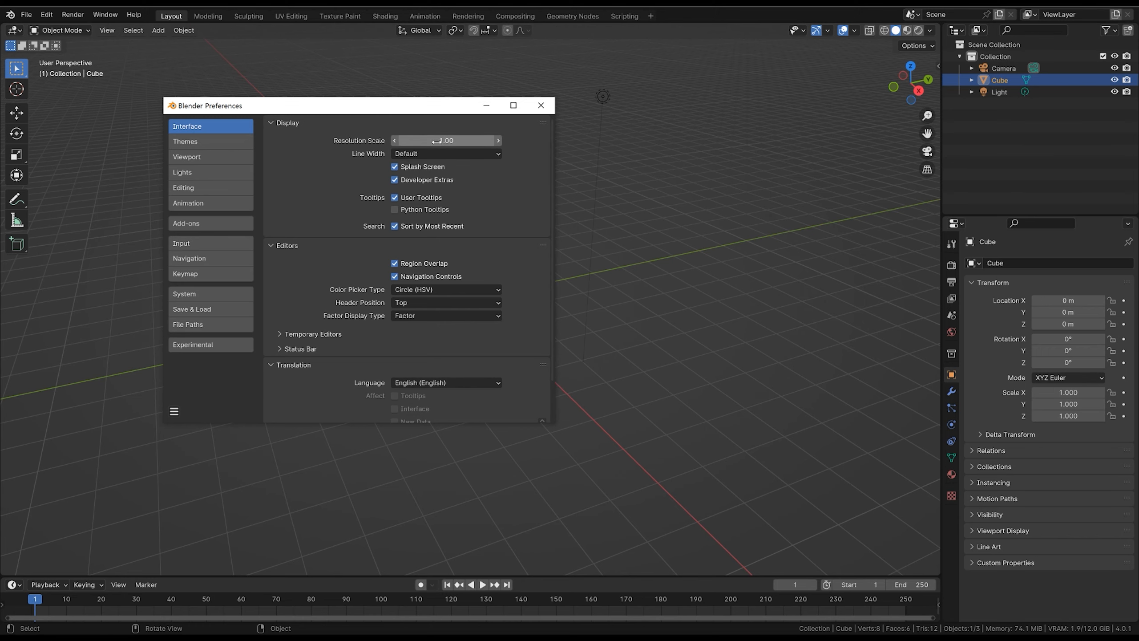
- Try larger interface resolution scales of 1.79 and 1.56, and restore the scale to 1
{"action": "left_click_drag", "start_coordinate": [446, 140], "coordinate": [481, 119]}
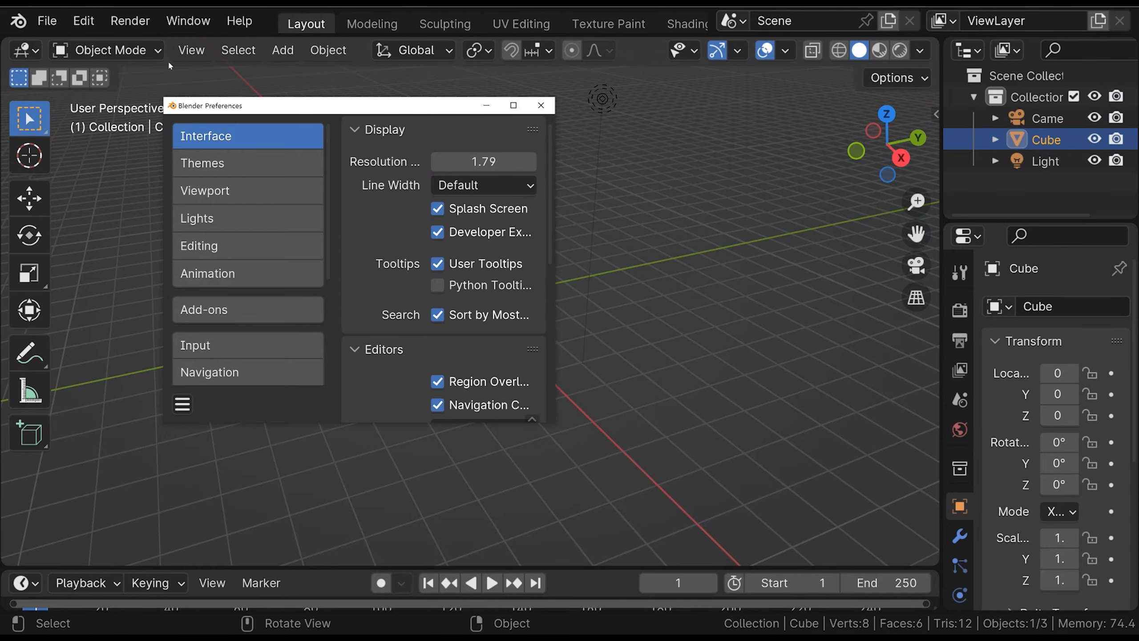
{"action": "left_click_drag", "start_coordinate": [497, 166], "coordinate": [481, 149]}
{"action": "left_click", "coordinate": [481, 149]}
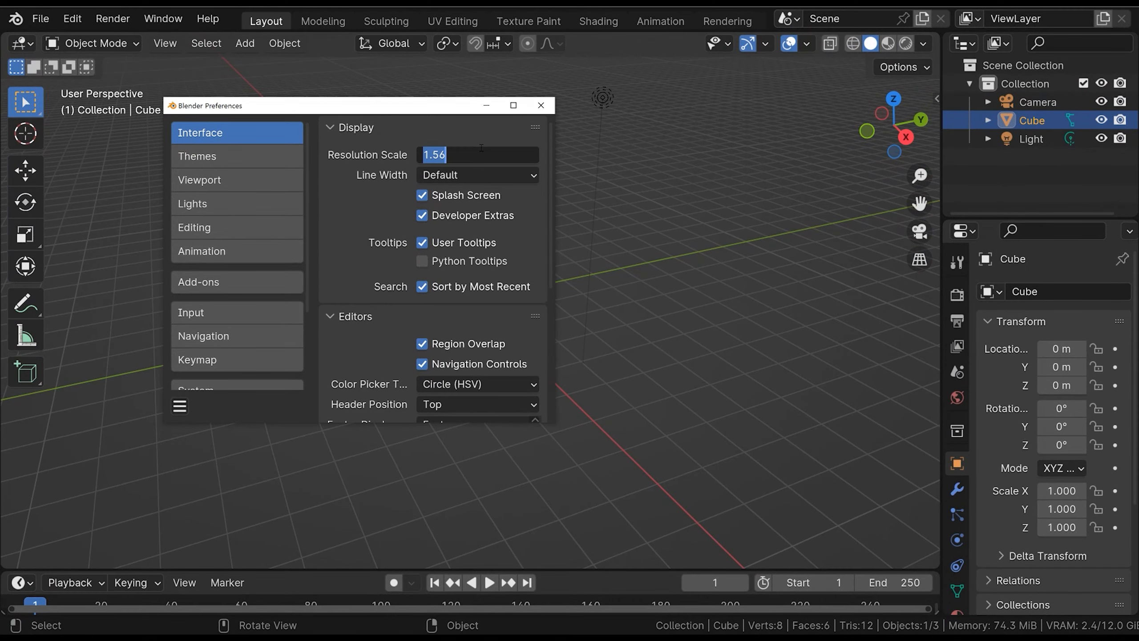
{"action": "type", "text": "1"}
{"action": "key", "text": "Return"}
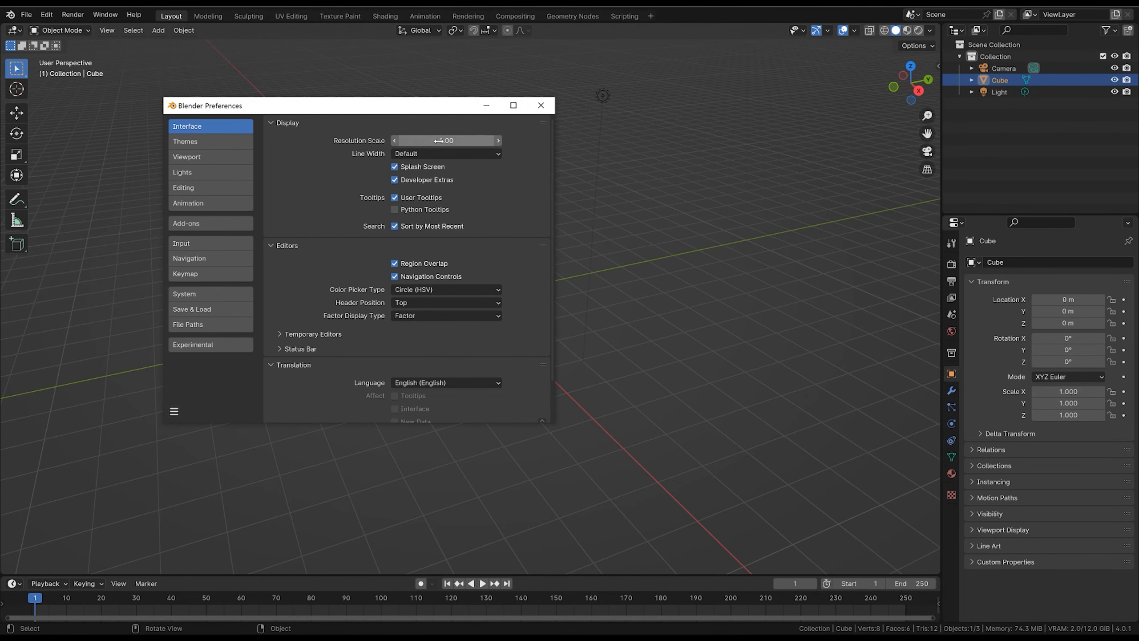
- Try a resolution scale of 1.34 for the interface and set it back to 1
{"action": "left_click_drag", "start_coordinate": [441, 140], "coordinate": [465, 141]}
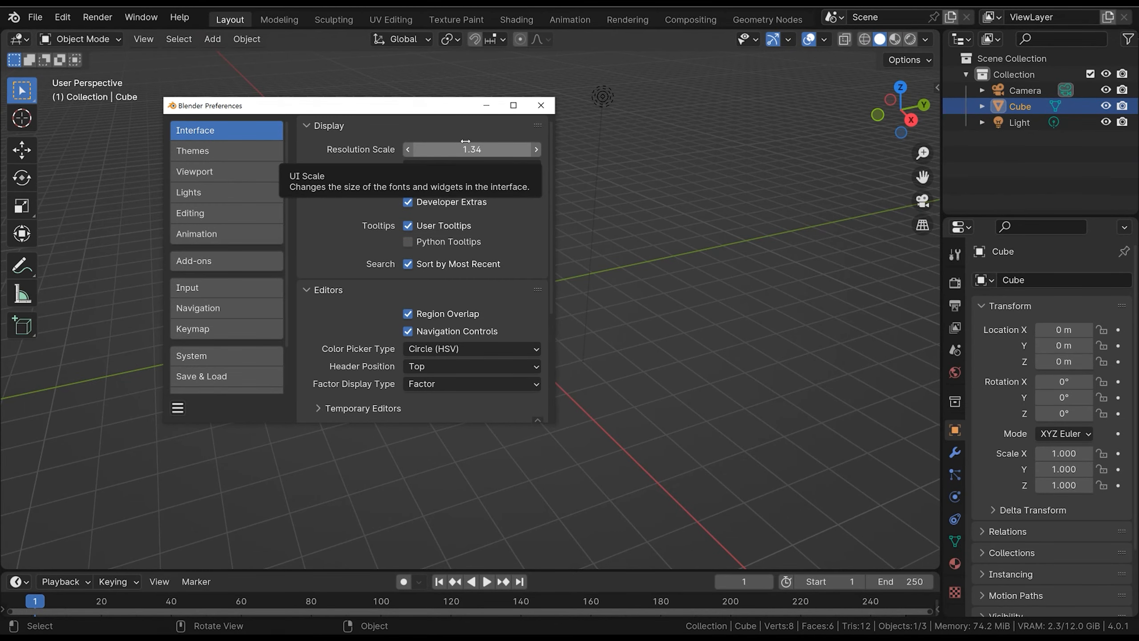
{"action": "left_click", "coordinate": [466, 150]}
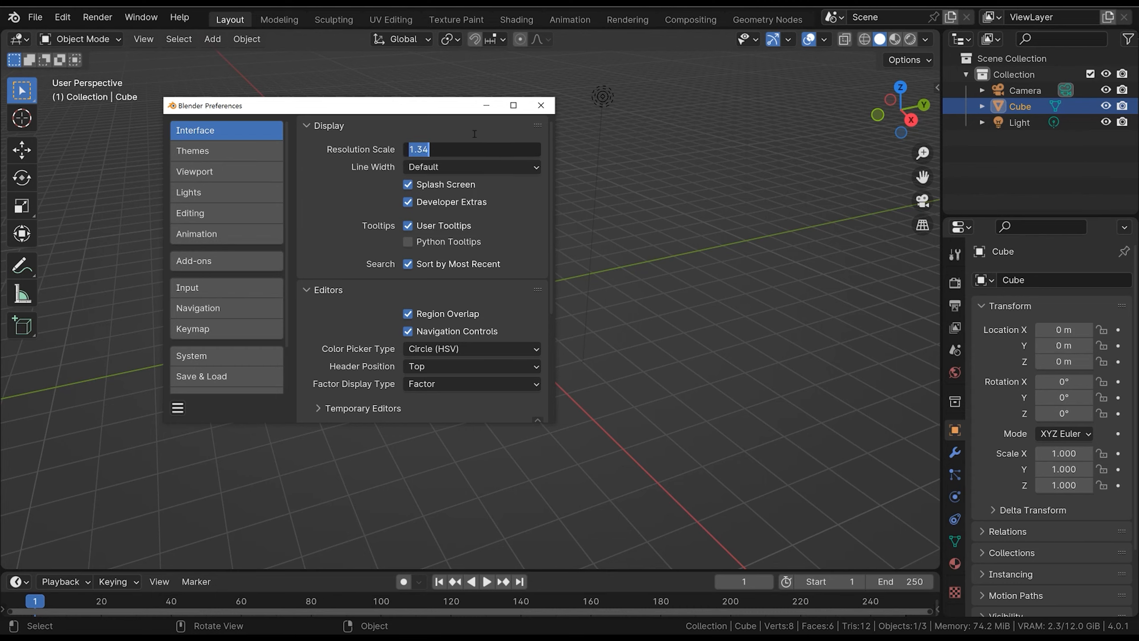
{"action": "type", "text": "1"}
{"action": "key", "text": "Return"}
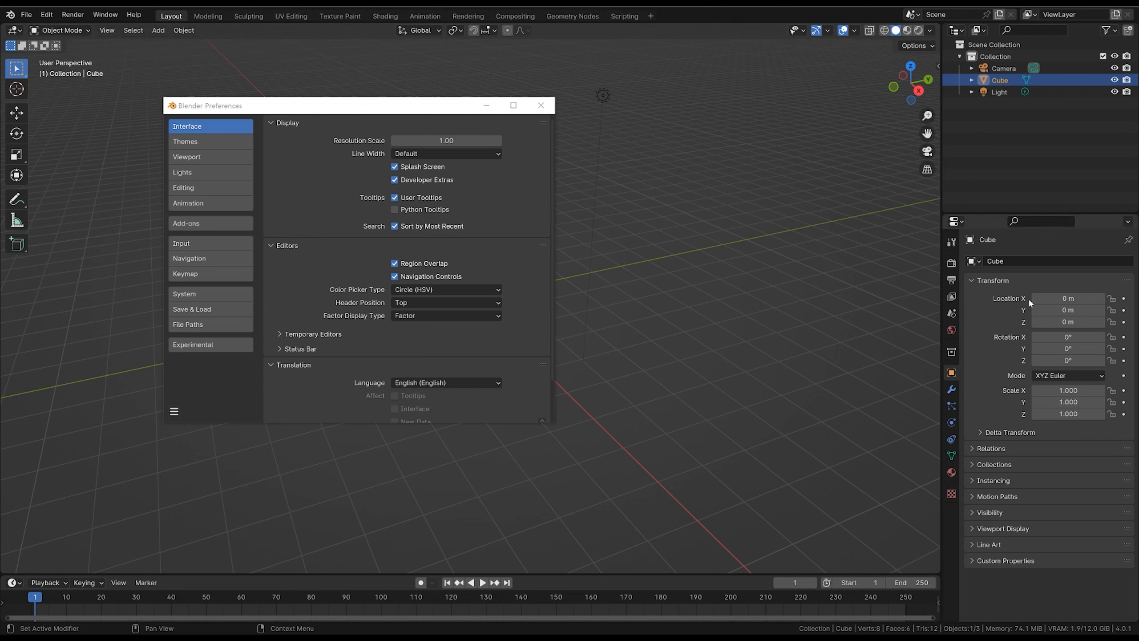
- Show the viewport sidebar and rescale the panel contents of the sidebar and the Properties editor
{"action": "left_click", "coordinate": [937, 65]}
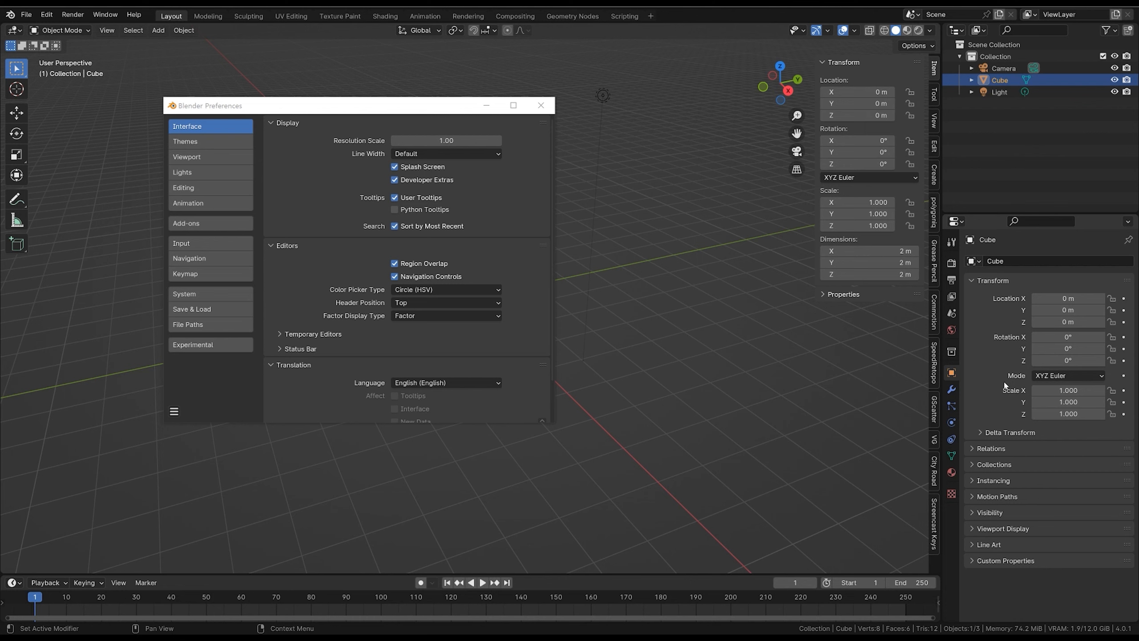
{"action": "middle_click_drag", "start_coordinate": [880, 273], "coordinate": [877, 185], "text": "ctrl"}
{"action": "mouse_move", "coordinate": [1007, 305]}
{"action": "middle_mouse_down", "text": "ctrl"}
{"action": "mouse_move", "coordinate": [1006, 342]}
{"action": "mouse_move", "coordinate": [1002, 291]}
{"action": "mouse_move", "coordinate": [998, 323]}
{"action": "mouse_move", "coordinate": [994, 304]}
{"action": "middle_mouse_up", "text": "ctrl"}
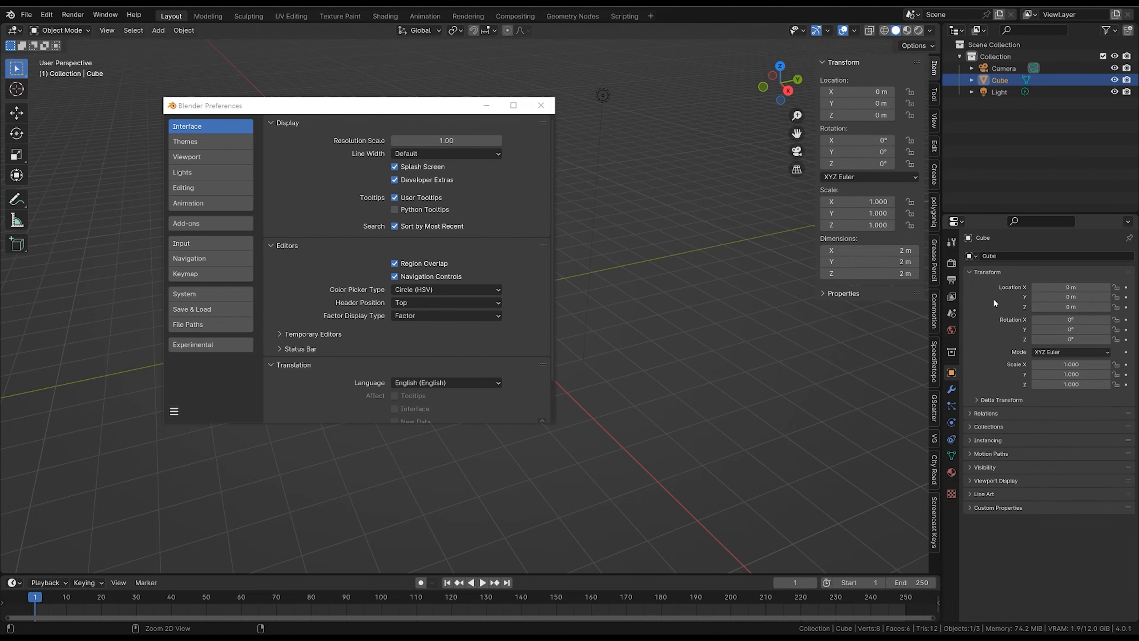
{"action": "middle_click_drag", "start_coordinate": [874, 163], "coordinate": [887, 137], "text": "ctrl"}
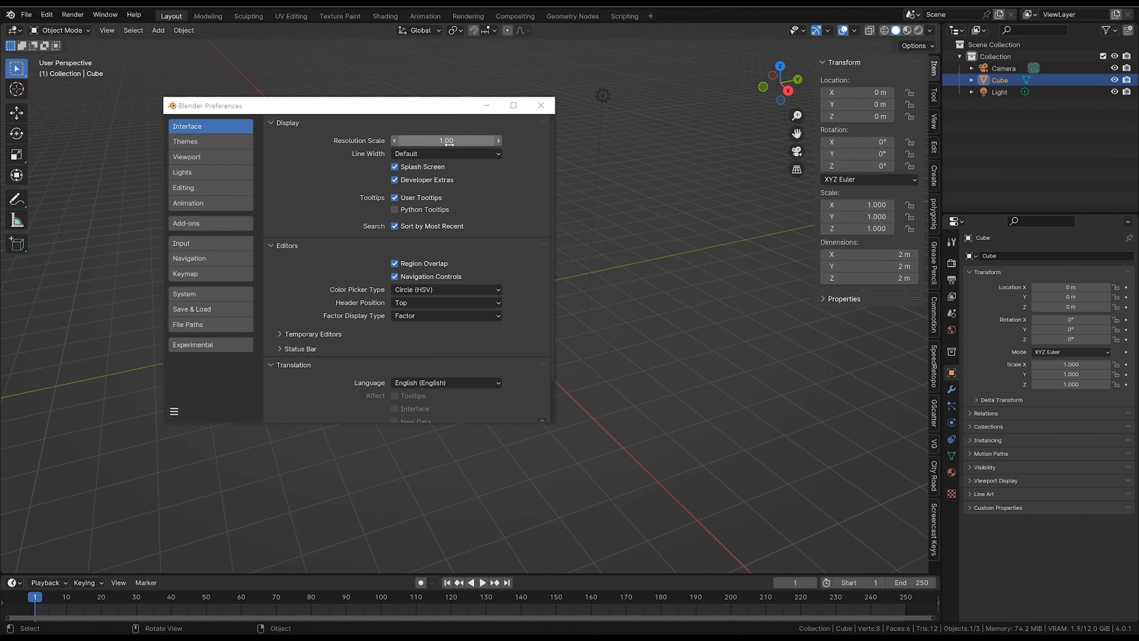
- Enlarge the whole interface to a resolution scale of 1.56 for comparison and return it to 1
{"action": "left_click_drag", "start_coordinate": [447, 141], "coordinate": [472, 145]}
{"action": "left_click", "coordinate": [473, 148]}
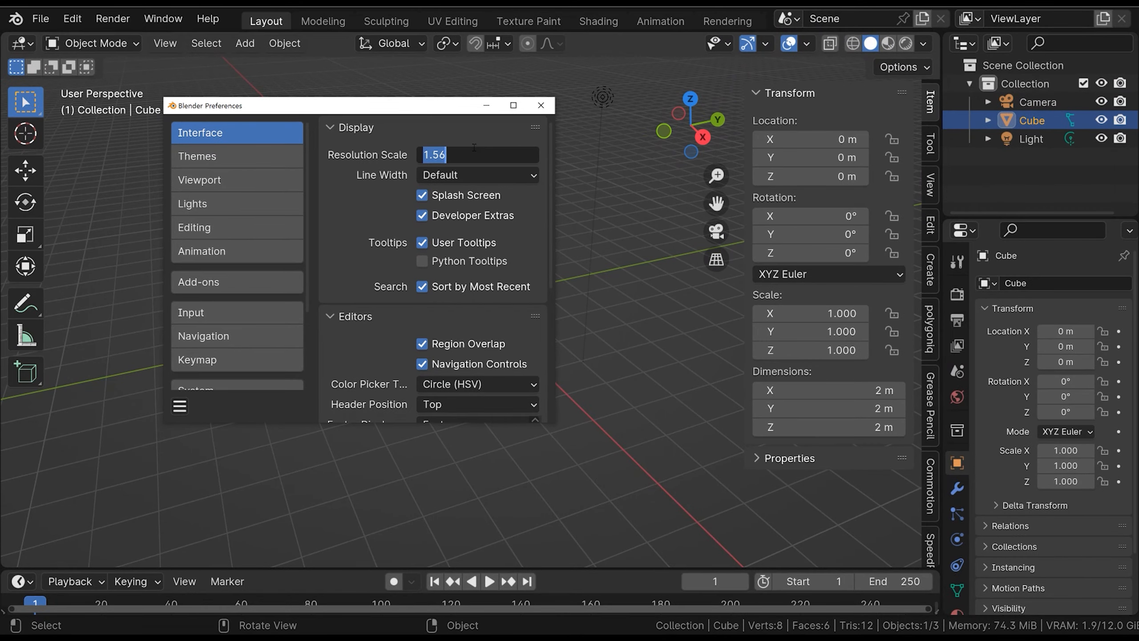
{"action": "type", "text": "1"}
{"action": "key", "text": "Return"}
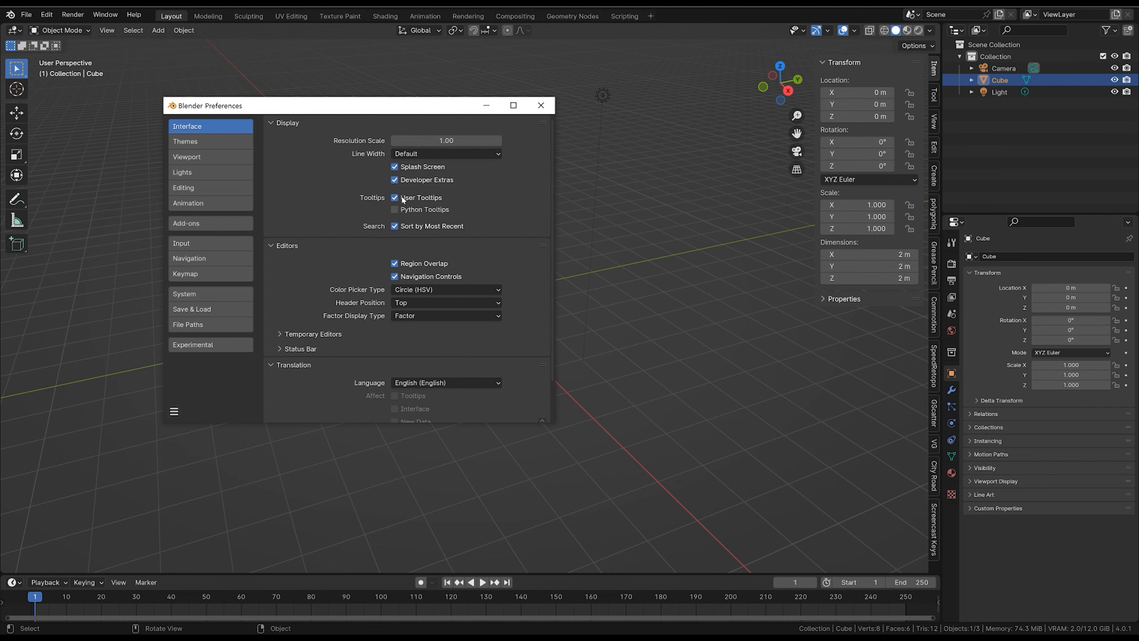
- Expand the Status Bar display options in the interface preferences and deselect the cube in the scene
{"action": "left_click", "coordinate": [435, 92]}
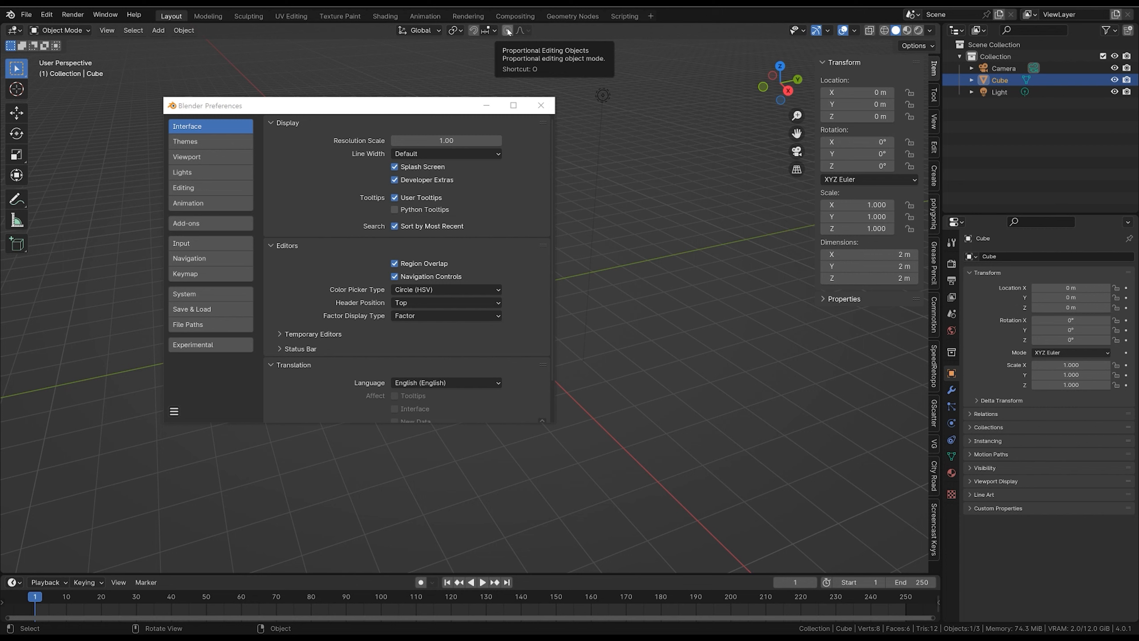
{"action": "left_click", "coordinate": [509, 31]}
{"action": "scroll", "coordinate": [549, 208], "scroll_direction": "down", "scroll_amount": 1}
{"action": "left_click", "coordinate": [279, 337]}
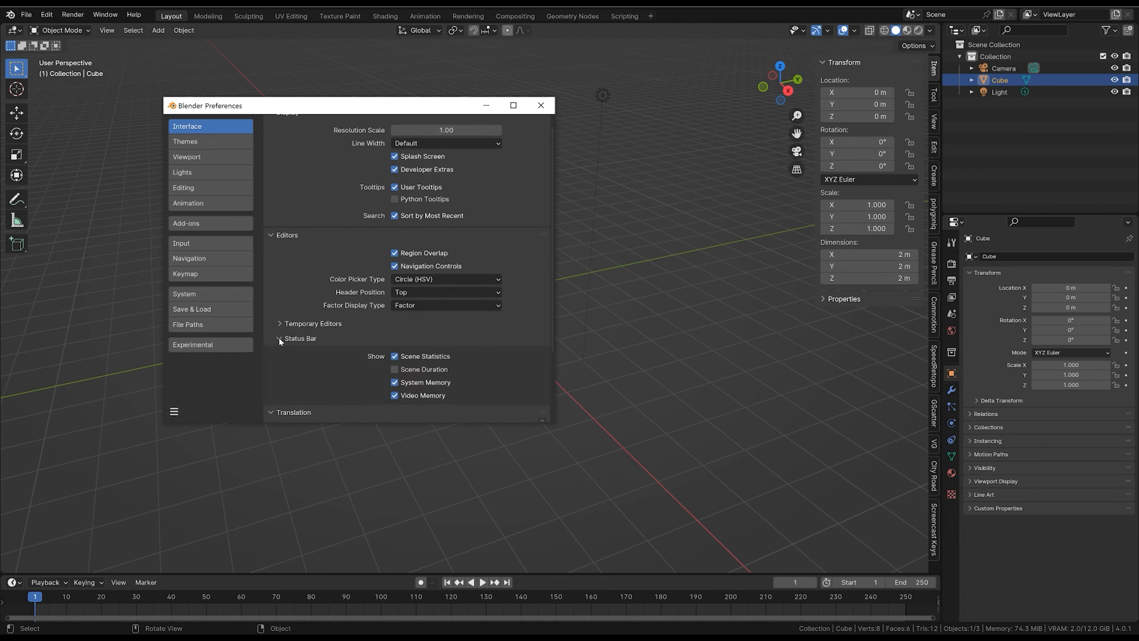
{"action": "scroll", "coordinate": [507, 243], "scroll_direction": "down", "scroll_amount": 5}
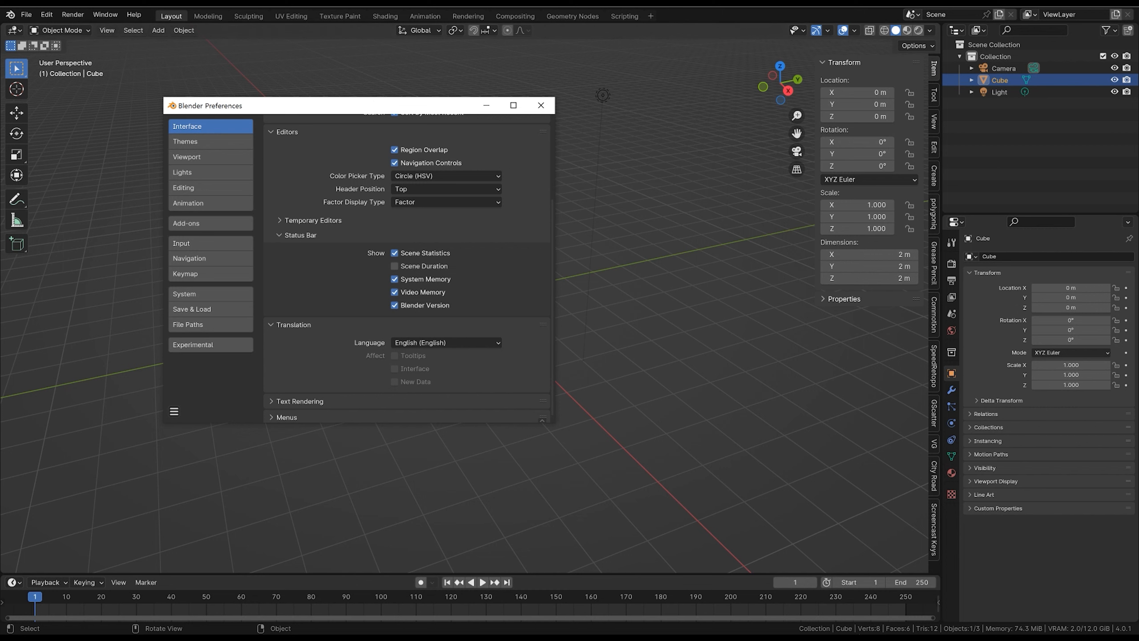
{"action": "left_click", "coordinate": [925, 632]}
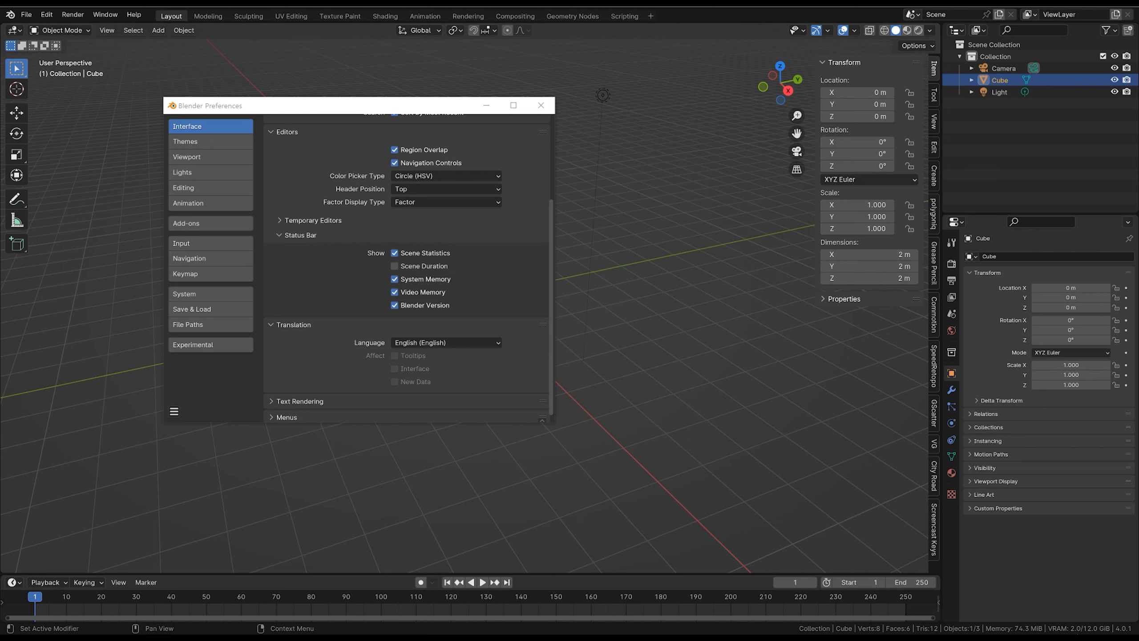
{"action": "left_click", "coordinate": [801, 484]}
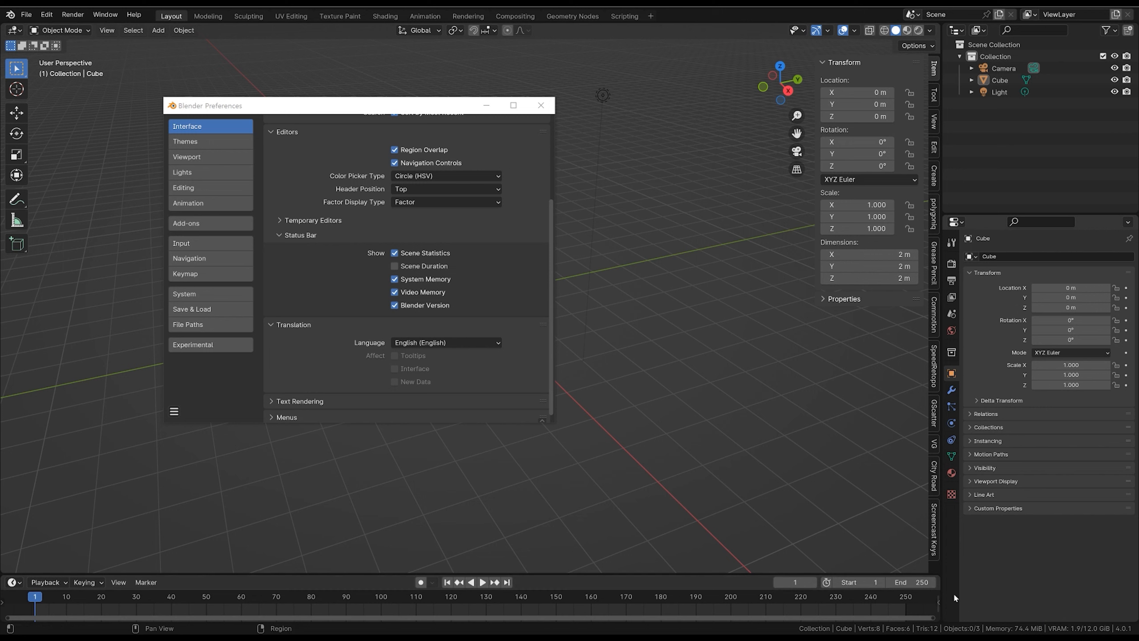
- Set the interface translation language to Korean (한국어)
{"action": "scroll", "coordinate": [552, 241], "scroll_direction": "down", "scroll_amount": 1}
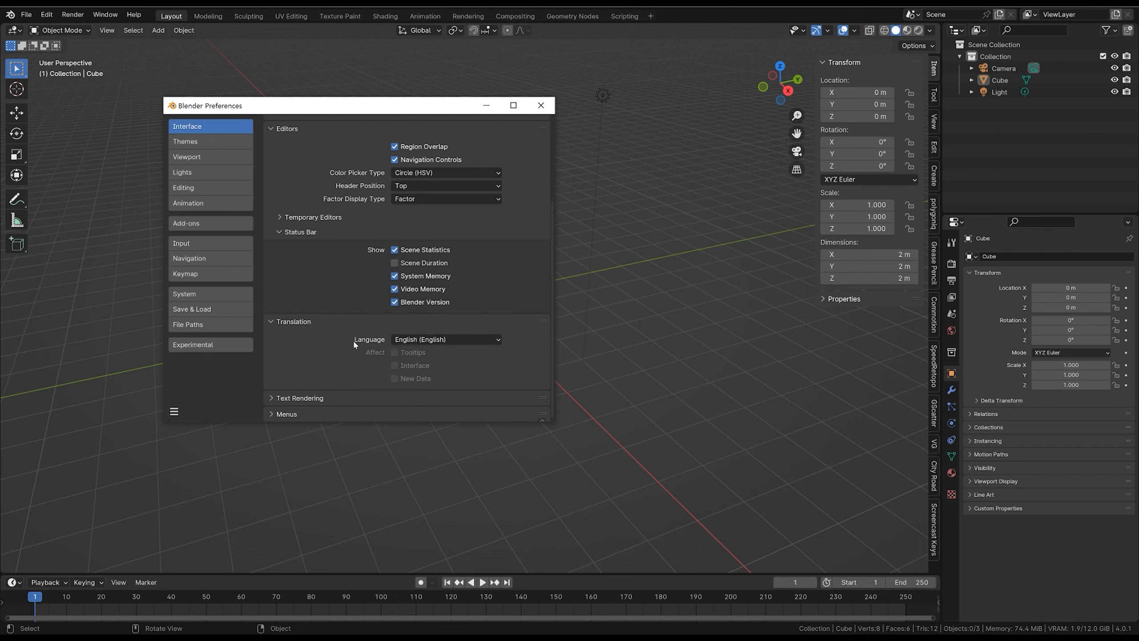
{"action": "left_click", "coordinate": [450, 340]}
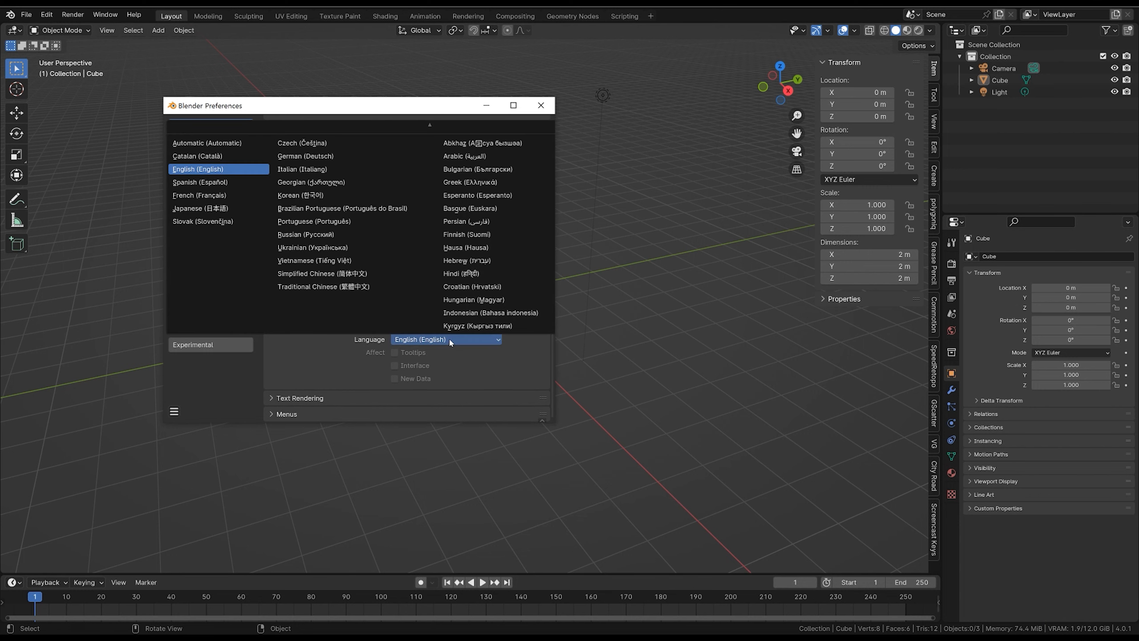
{"action": "left_click", "coordinate": [320, 196]}
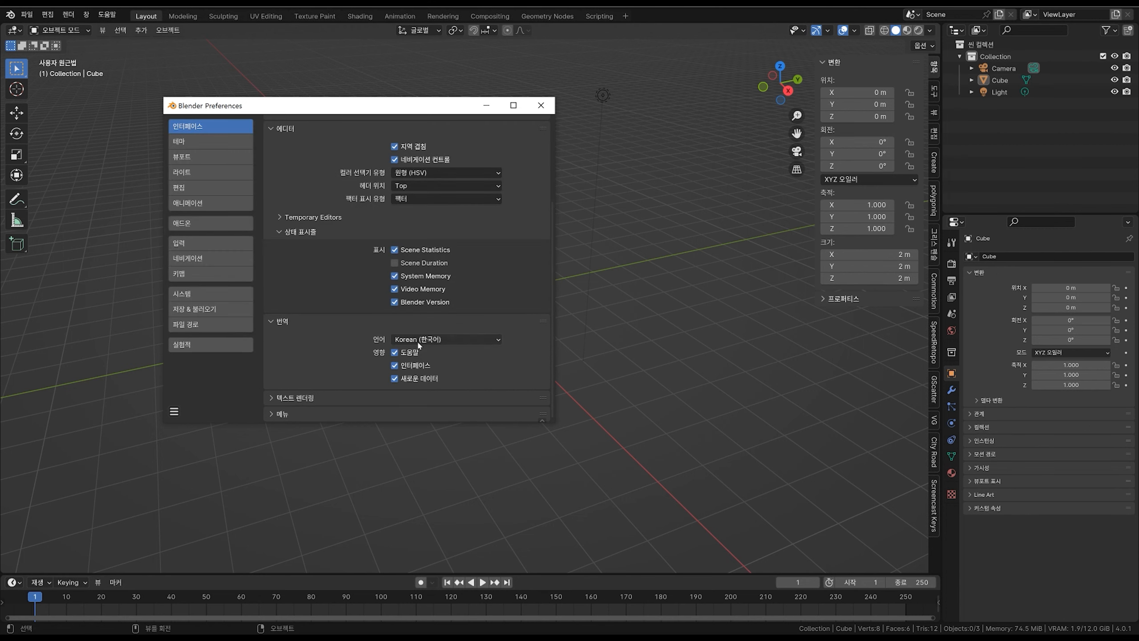
- Rename the Light object in the Outliner to 라이트
{"action": "double_click", "coordinate": [1000, 92]}
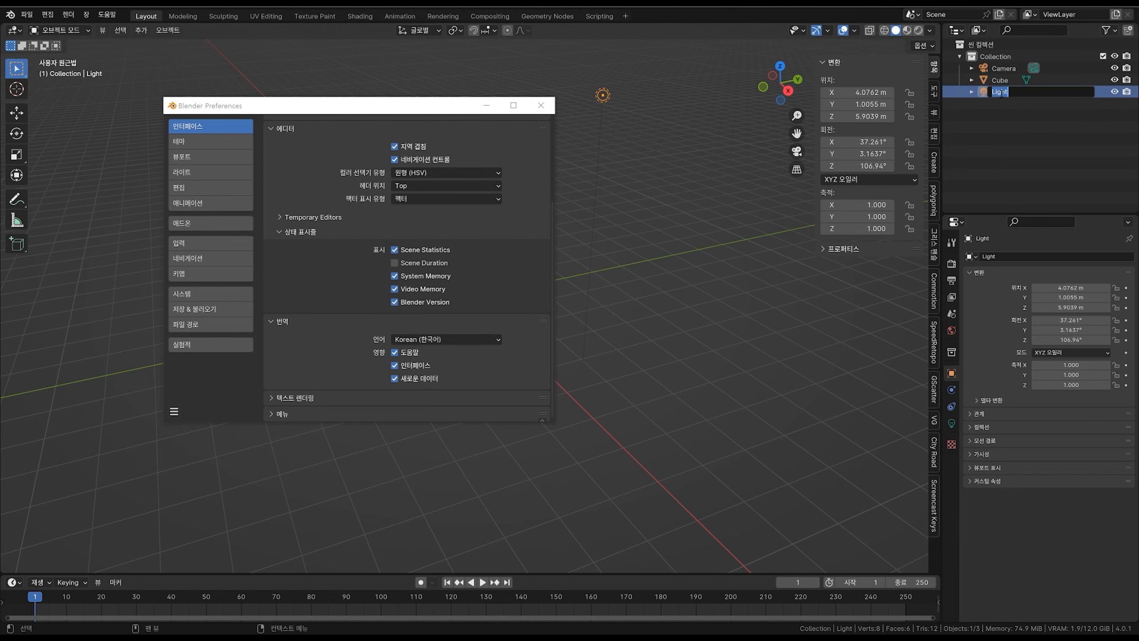
{"action": "type", "text": "라이트"}
{"action": "key", "text": "Return"}
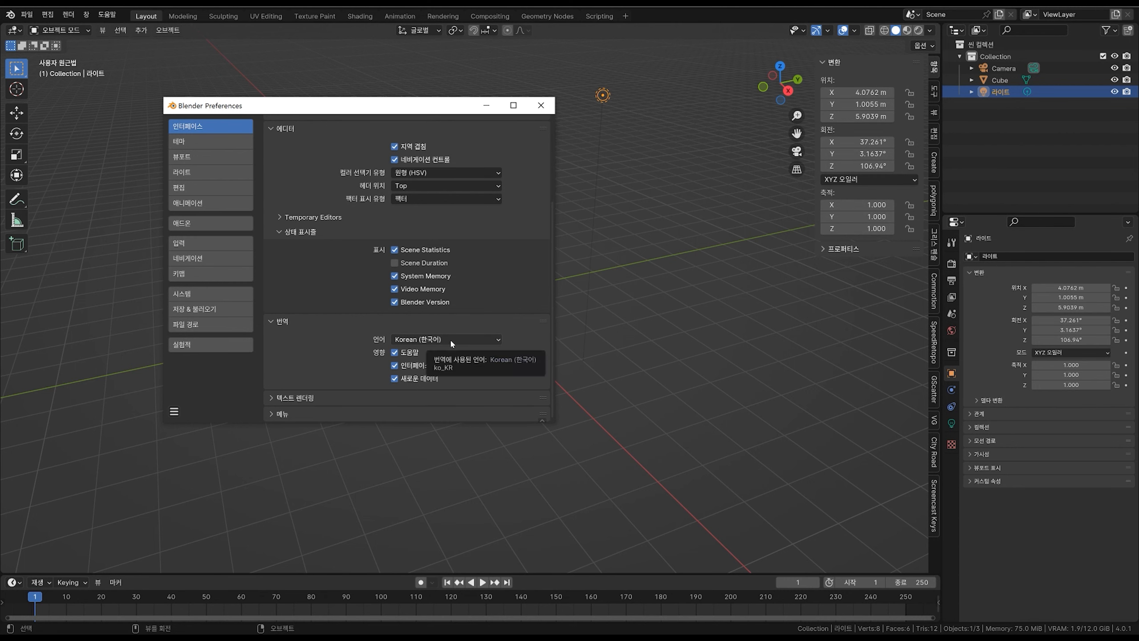
- Turn off translation of new data and of the interface, leaving only tooltips translated into Korean
{"action": "left_click", "coordinate": [436, 381]}
{"action": "left_click", "coordinate": [422, 365]}
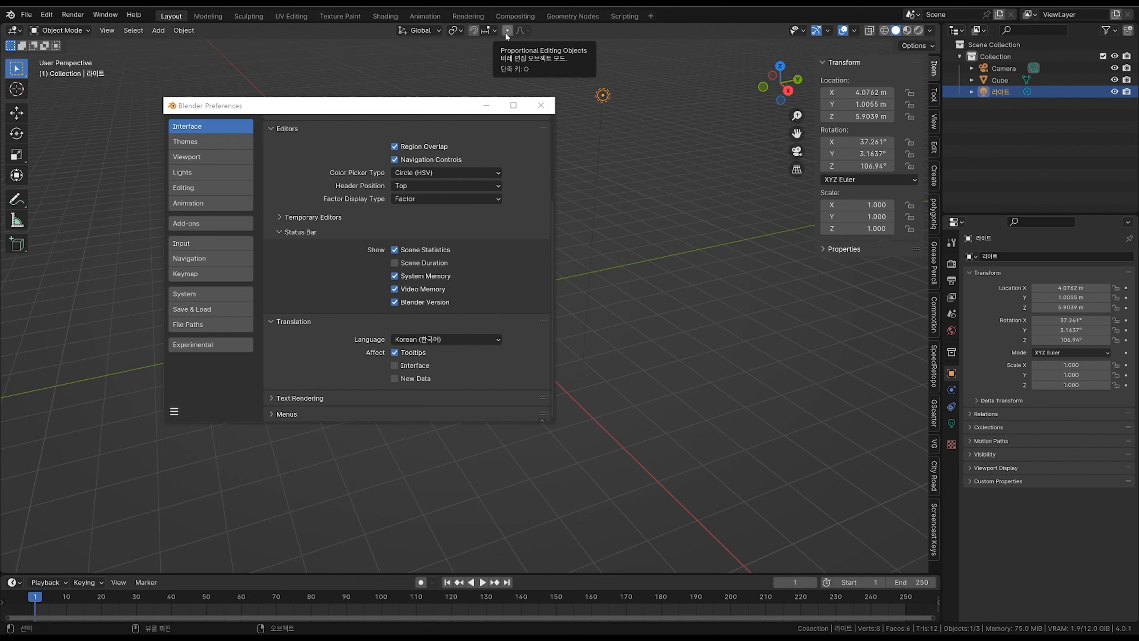
{"action": "left_click", "coordinate": [433, 339]}
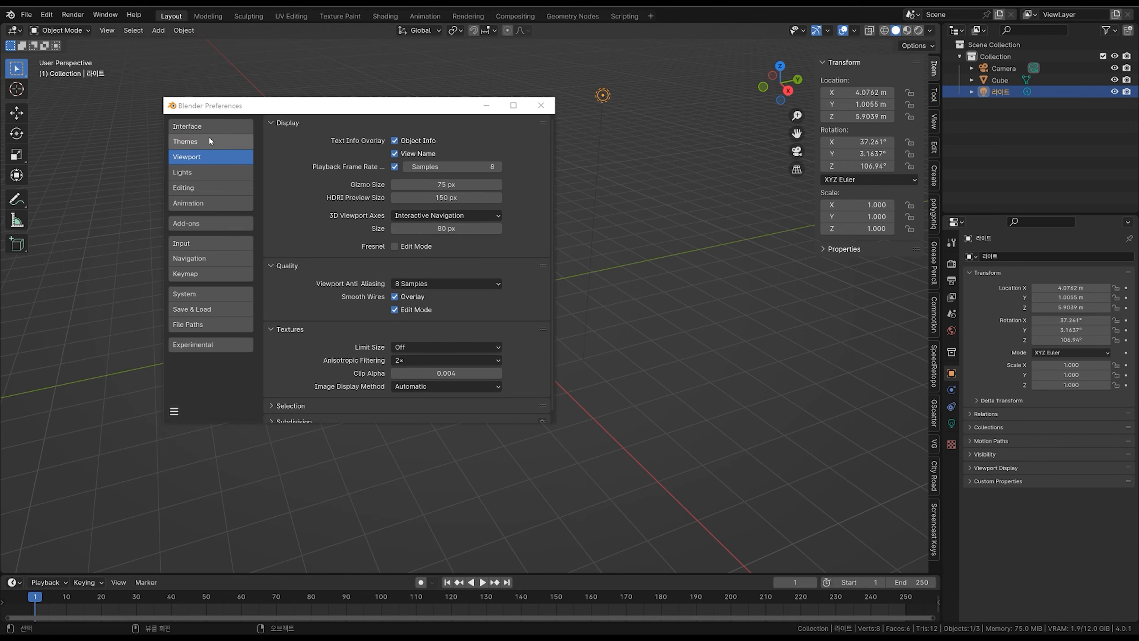
- Look through the Themes, Viewport, Lights, Editing and Animation preferences and open the System preferences
{"action": "left_click", "coordinate": [209, 141]}
{"action": "left_click", "coordinate": [222, 157]}
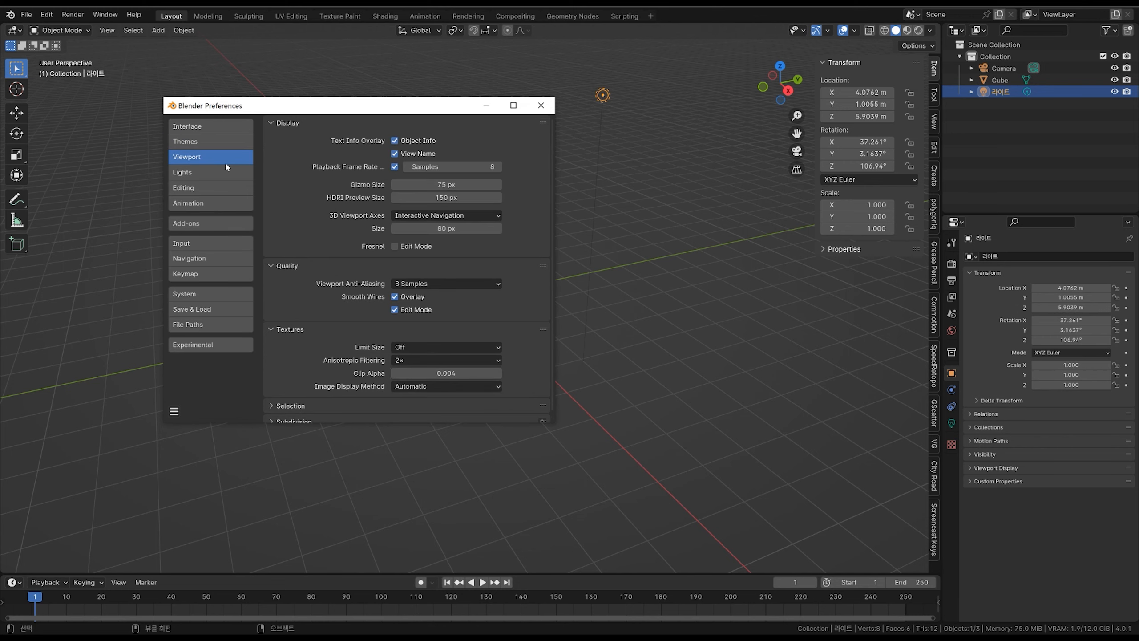
{"action": "left_click", "coordinate": [231, 172]}
{"action": "left_click", "coordinate": [247, 189]}
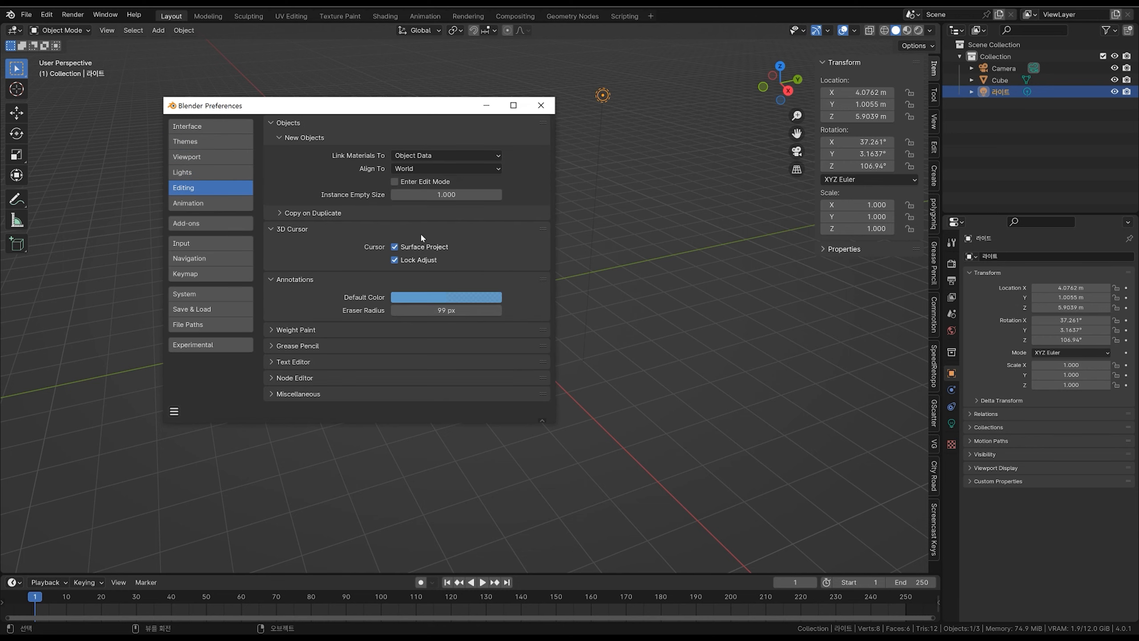
{"action": "left_click", "coordinate": [197, 203]}
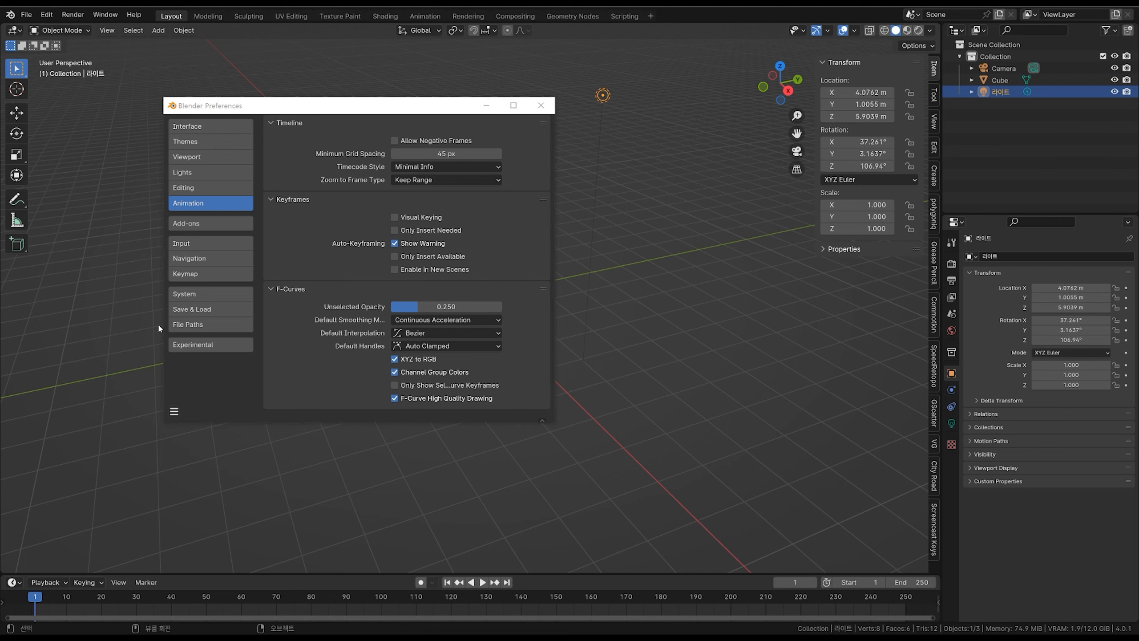
{"action": "left_click", "coordinate": [207, 296]}
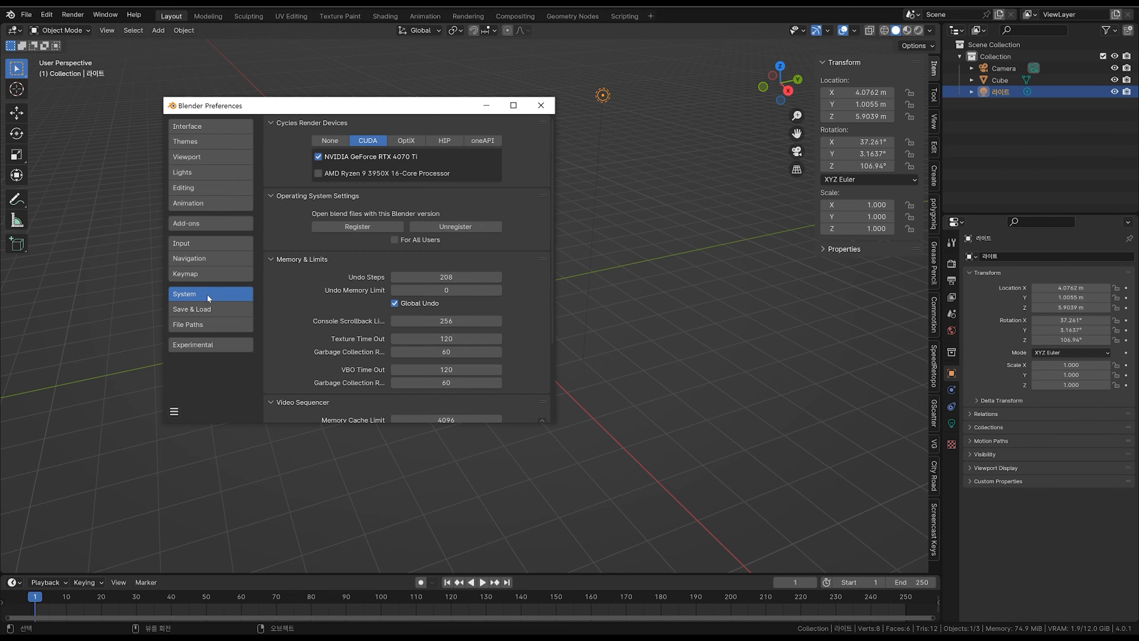
- Try OptiX and HIP as the Cycles render device type and switch back to CUDA
{"action": "left_click", "coordinate": [407, 141]}
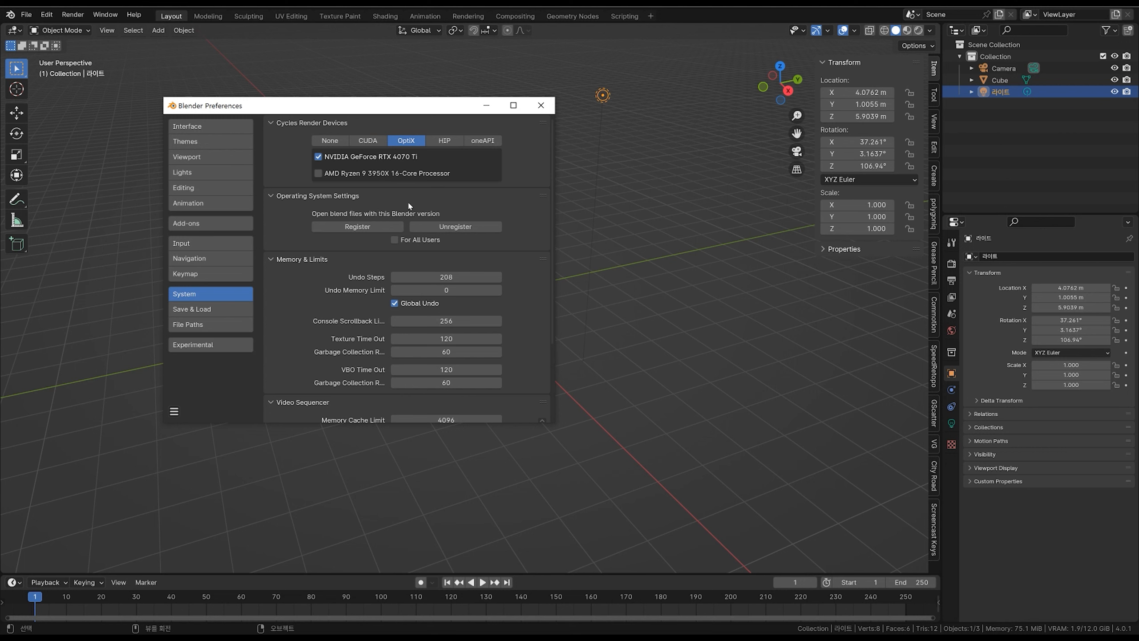
{"action": "left_click", "coordinate": [408, 143]}
{"action": "left_click", "coordinate": [370, 141]}
{"action": "left_click", "coordinate": [405, 141]}
{"action": "left_click", "coordinate": [444, 140]}
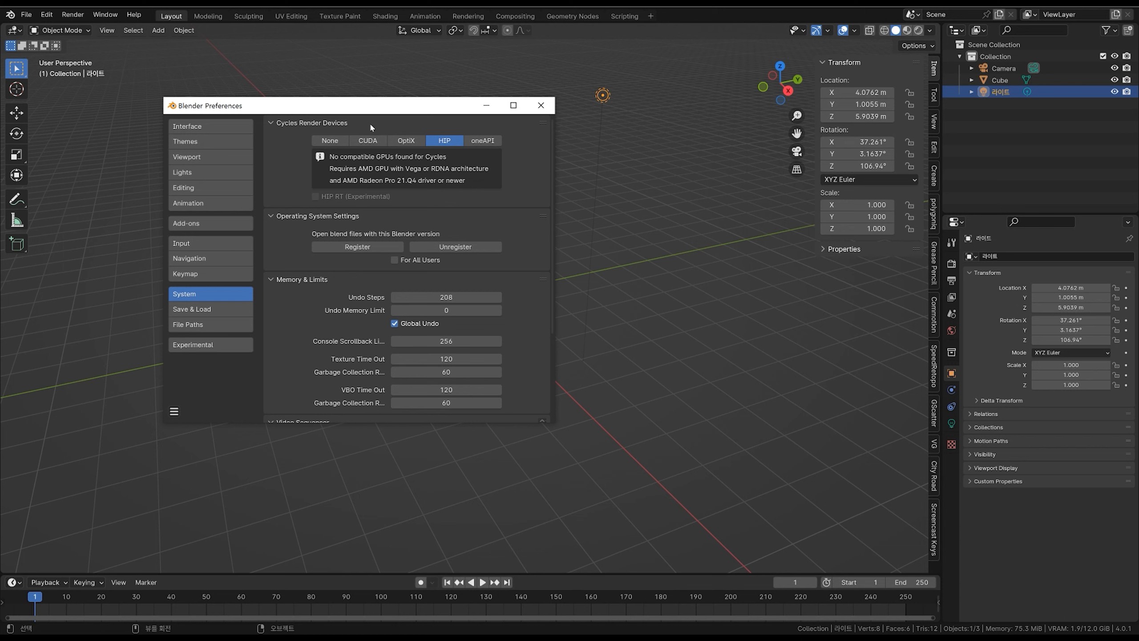
{"action": "left_click", "coordinate": [368, 140]}
{"action": "left_click", "coordinate": [445, 141]}
{"action": "left_click", "coordinate": [379, 142]}
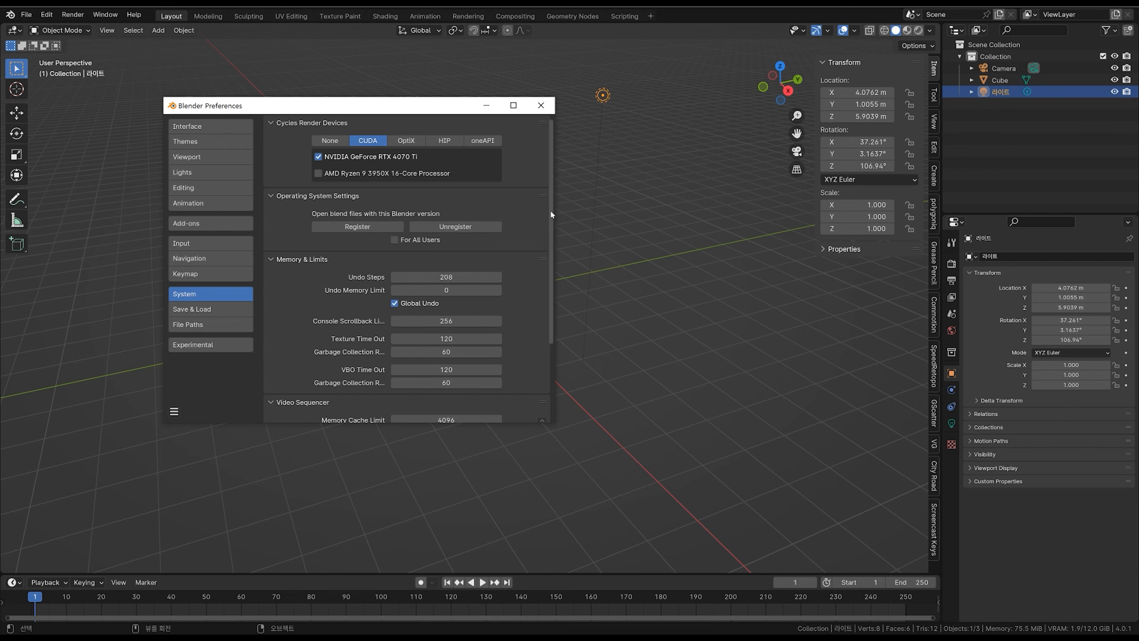
- Set the number of undo steps in the Memory & Limits settings to 256
{"action": "left_click_drag", "start_coordinate": [551, 218], "coordinate": [551, 242]}
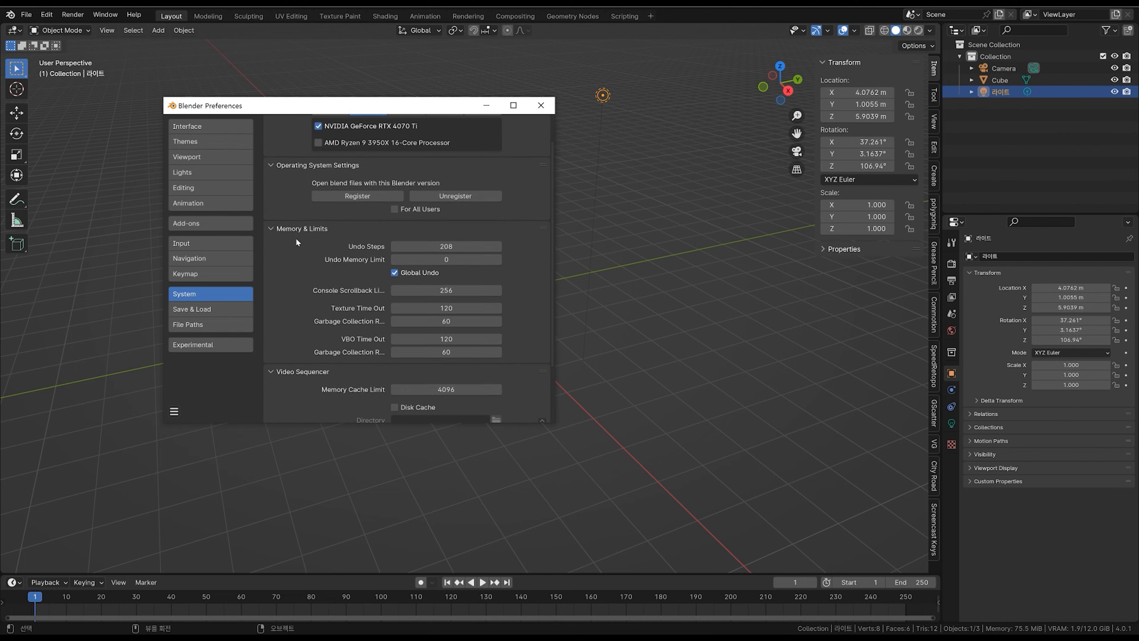
{"action": "left_click", "coordinate": [461, 246]}
{"action": "type", "text": "2115"}
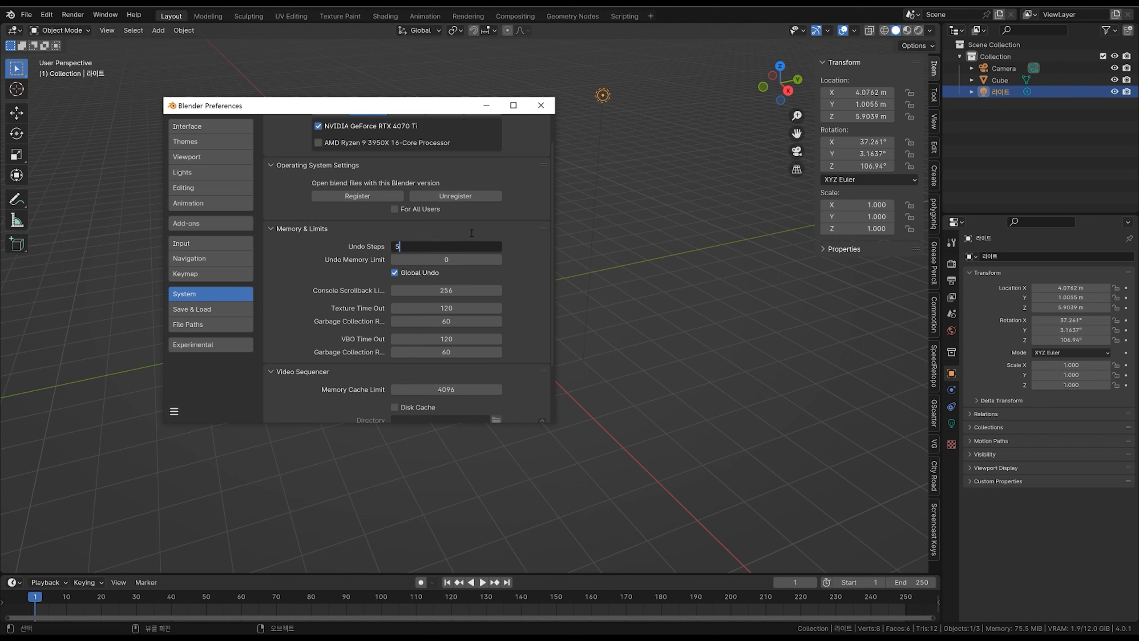
{"action": "key", "text": "Return"}
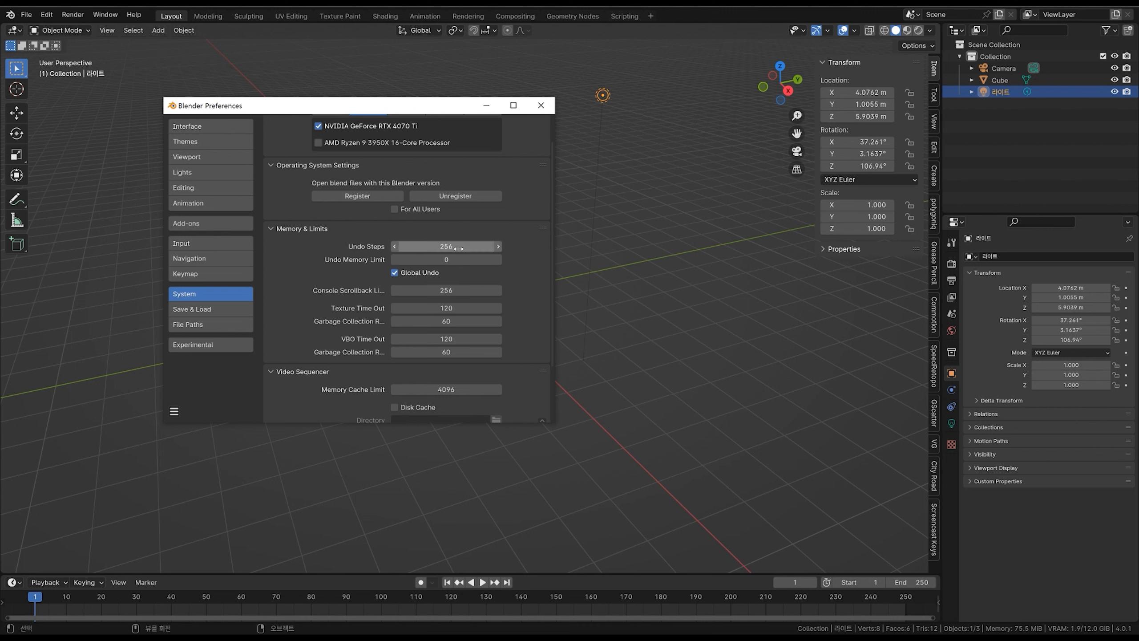
- Look over the Undo Steps value and the other Memory & Limits settings in the System preferences
{"action": "left_click", "coordinate": [472, 248]}
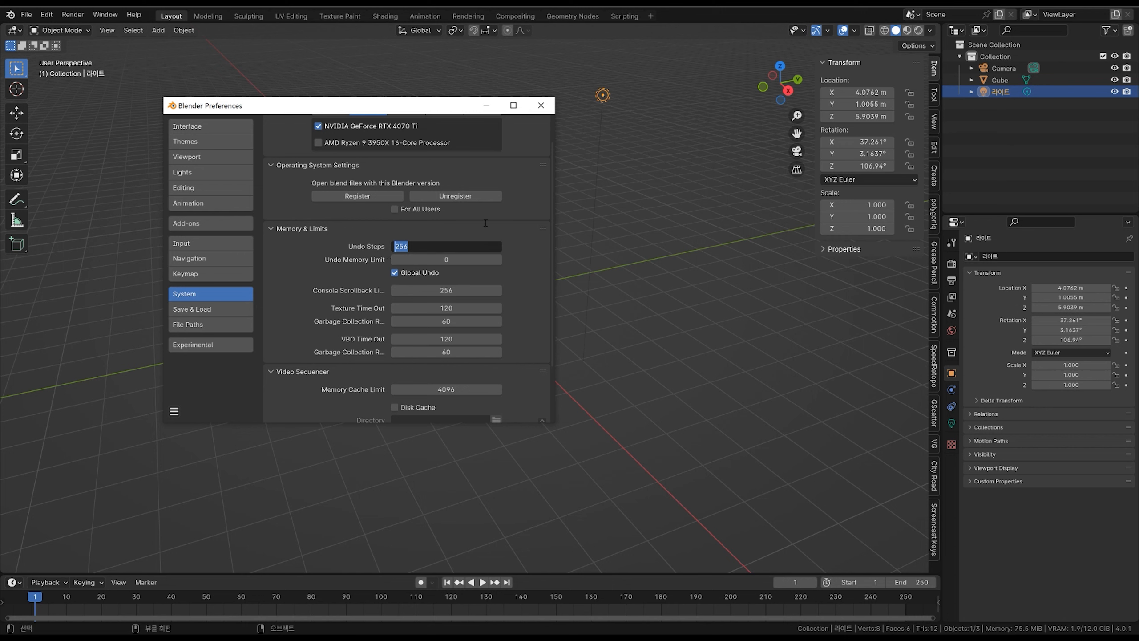
{"action": "left_click", "coordinate": [552, 237]}
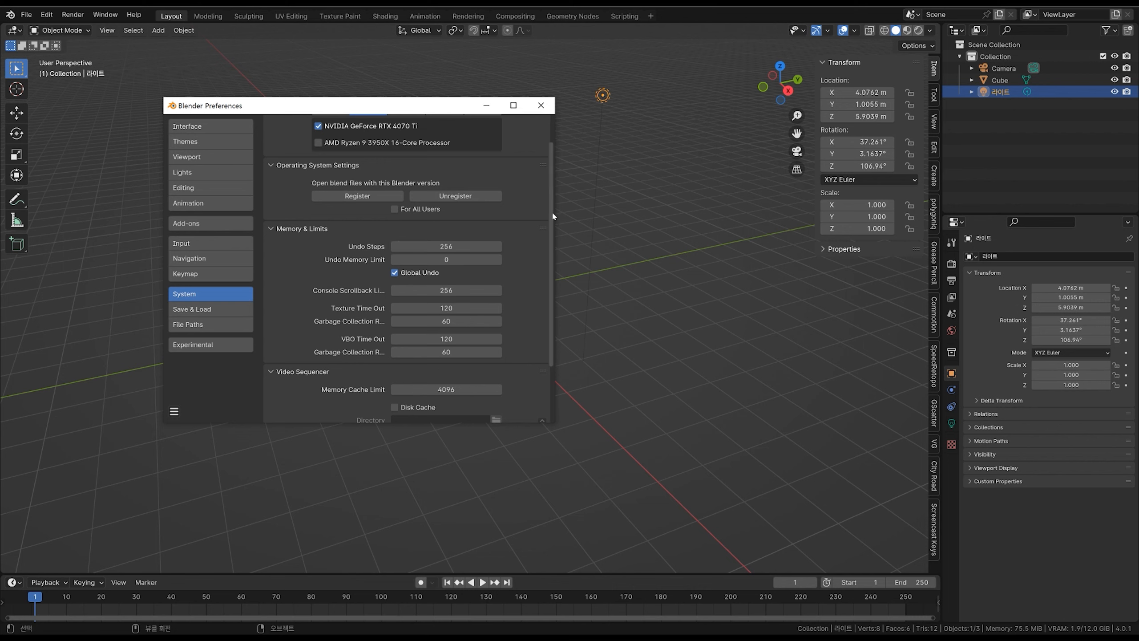
{"action": "scroll", "coordinate": [553, 243], "scroll_direction": "down", "scroll_amount": 2}
{"action": "scroll", "coordinate": [553, 243], "scroll_direction": "down", "scroll_amount": 1}
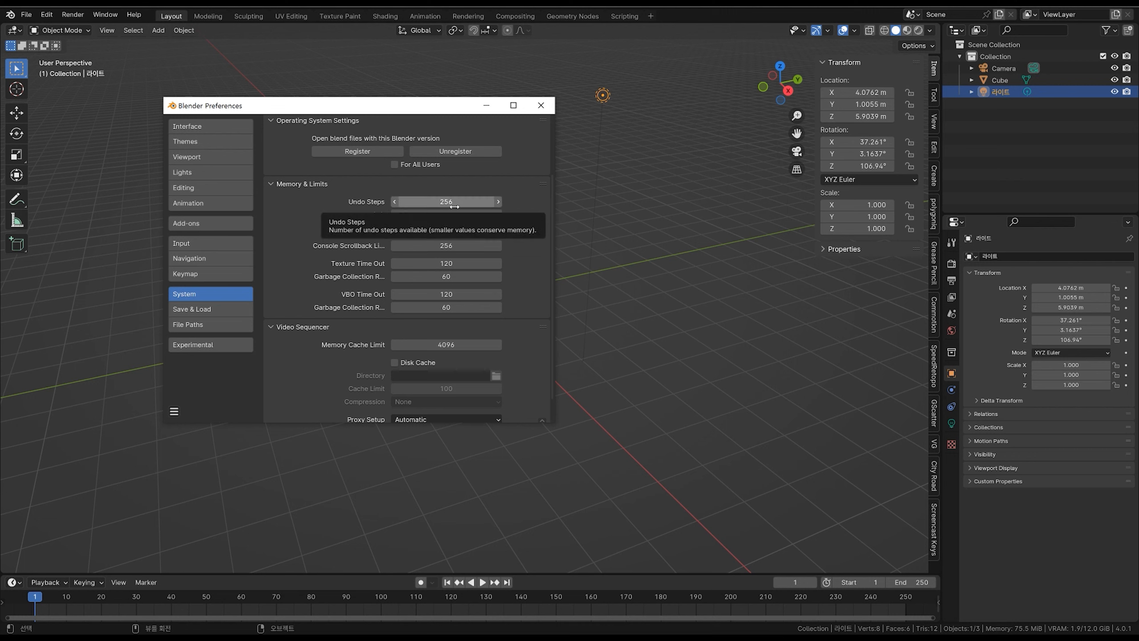
{"action": "left_click_drag", "start_coordinate": [552, 201], "coordinate": [551, 143]}
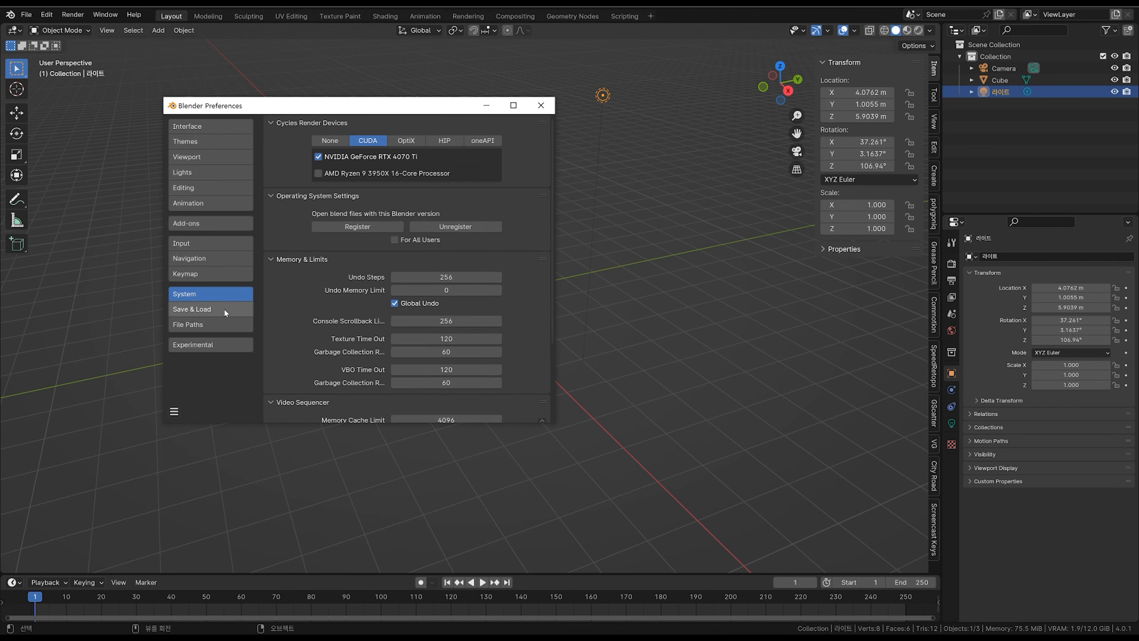
- Open the Save & Load preferences and look at the list of recently opened files
{"action": "left_click", "coordinate": [227, 311]}
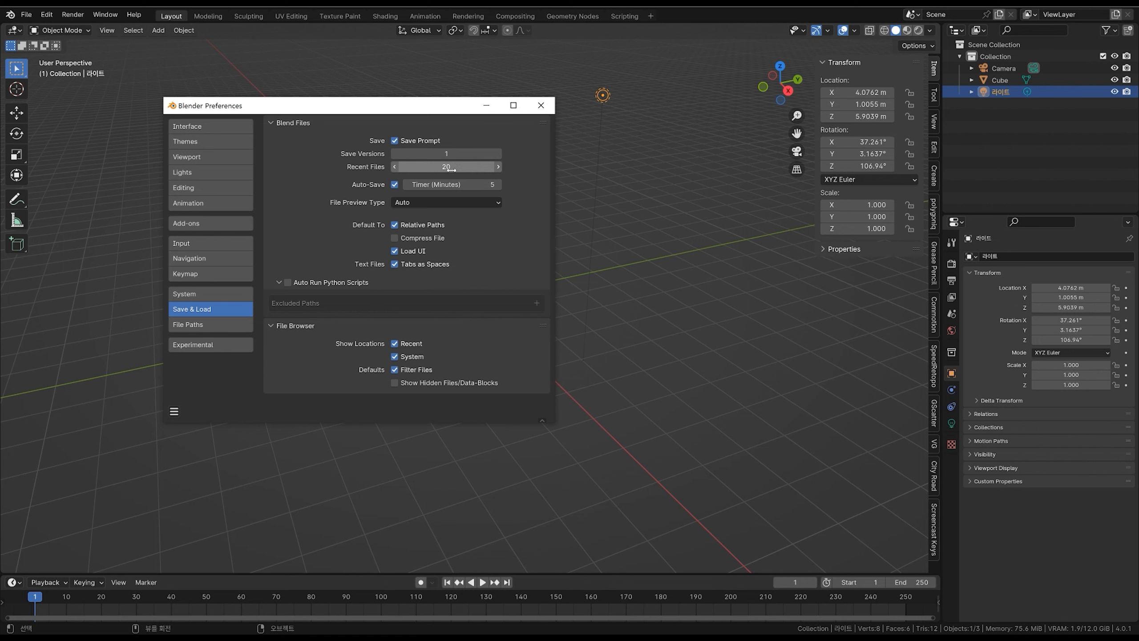
{"action": "left_click", "coordinate": [26, 14]}
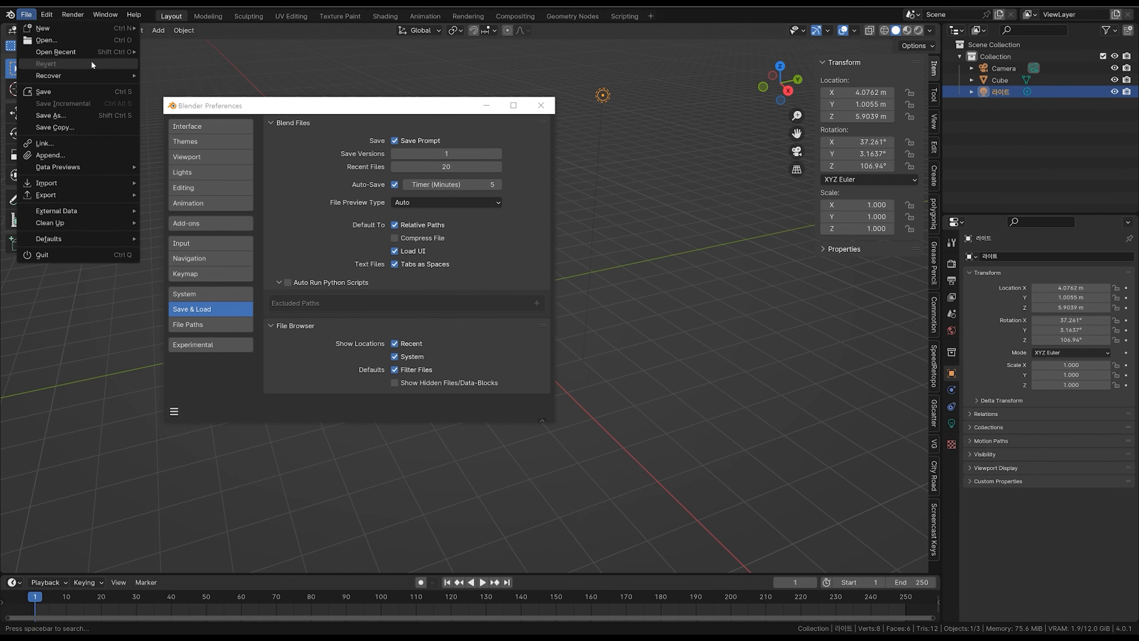
{"action": "mouse_move", "coordinate": [67, 52]}
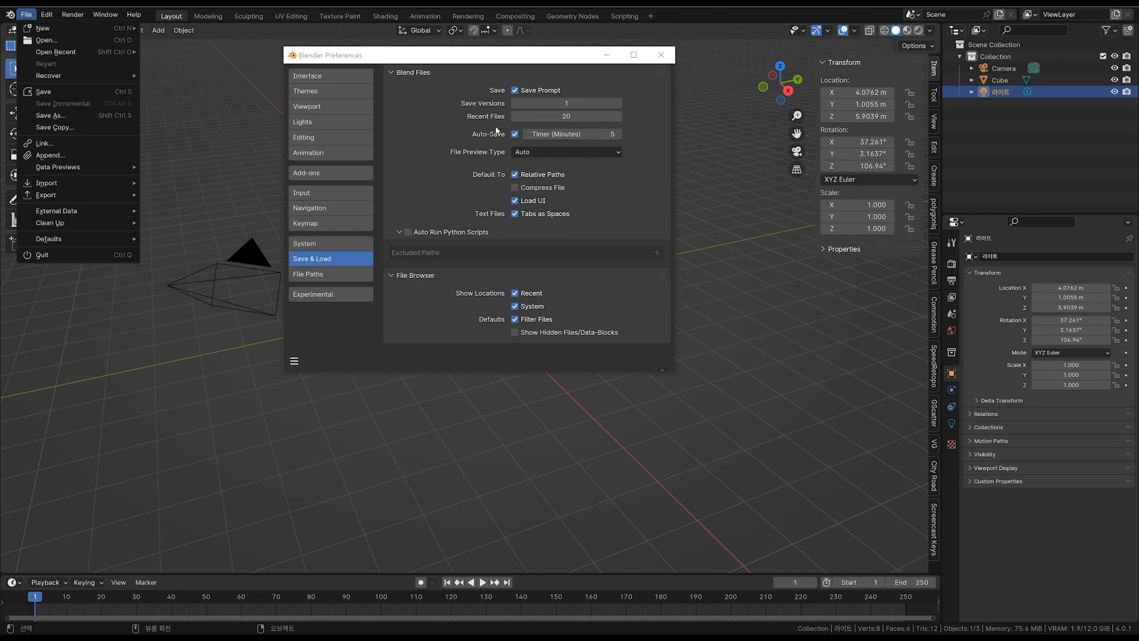
- Open the Auto-Save timer value for editing, leave it, and close the open File list
{"action": "left_click", "coordinate": [591, 135]}
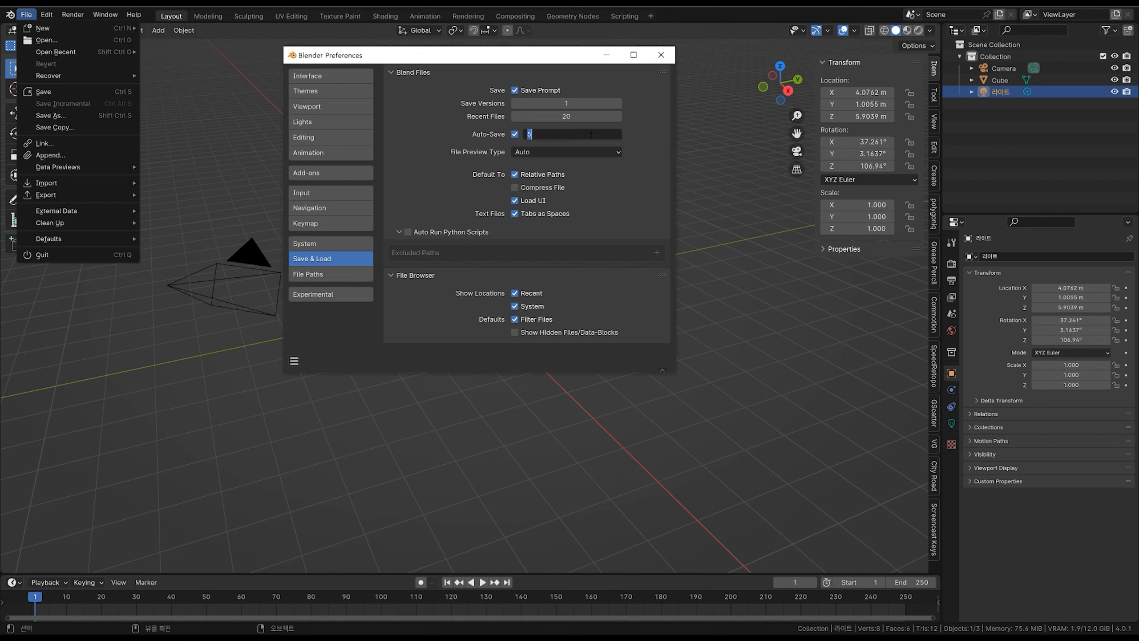
{"action": "key", "text": "Return"}
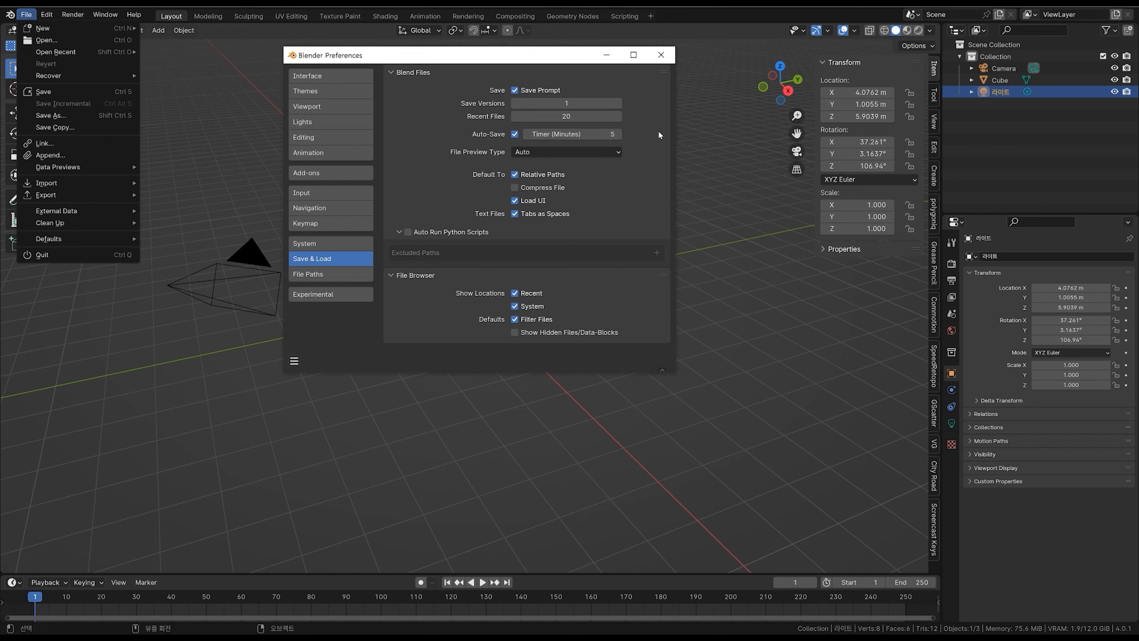
{"action": "left_click", "coordinate": [582, 134]}
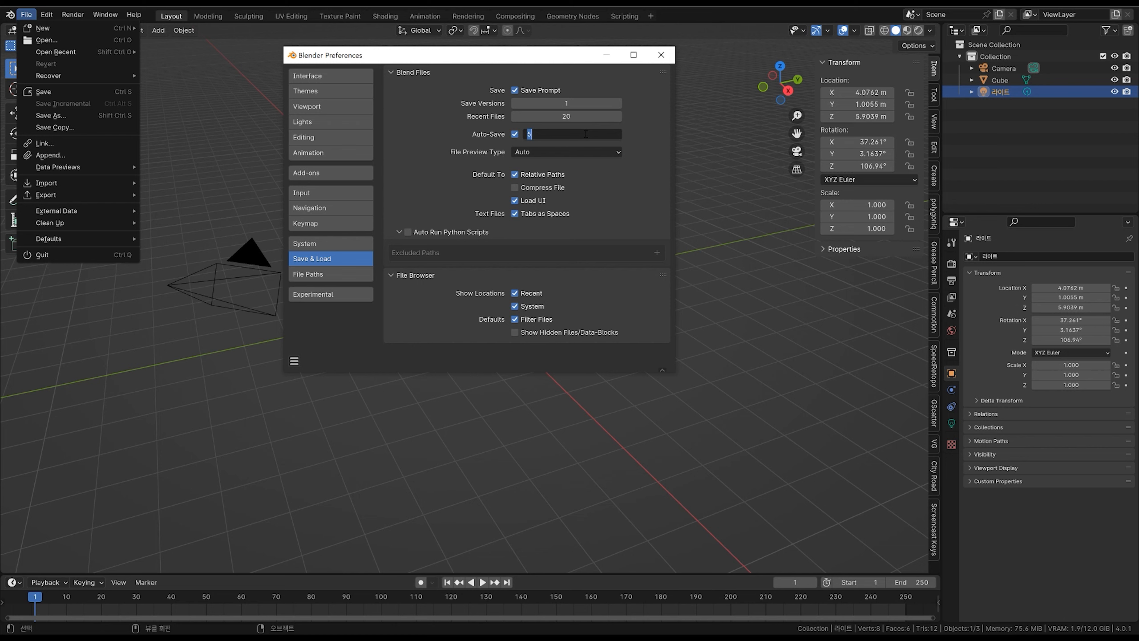
{"action": "left_click", "coordinate": [656, 142]}
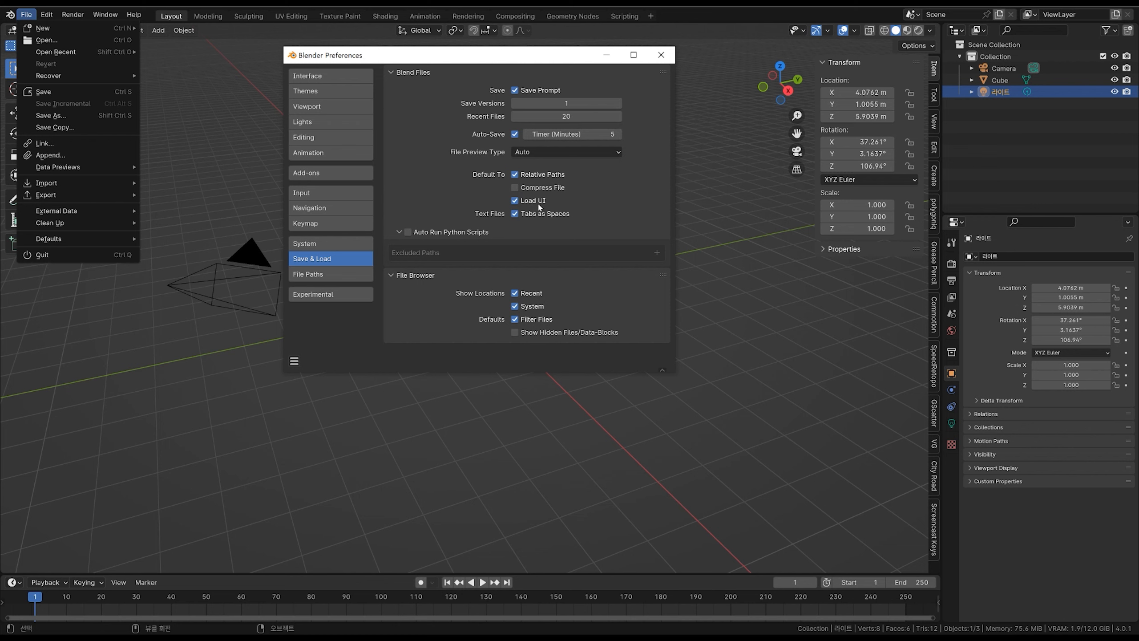
{"action": "left_click", "coordinate": [368, 420]}
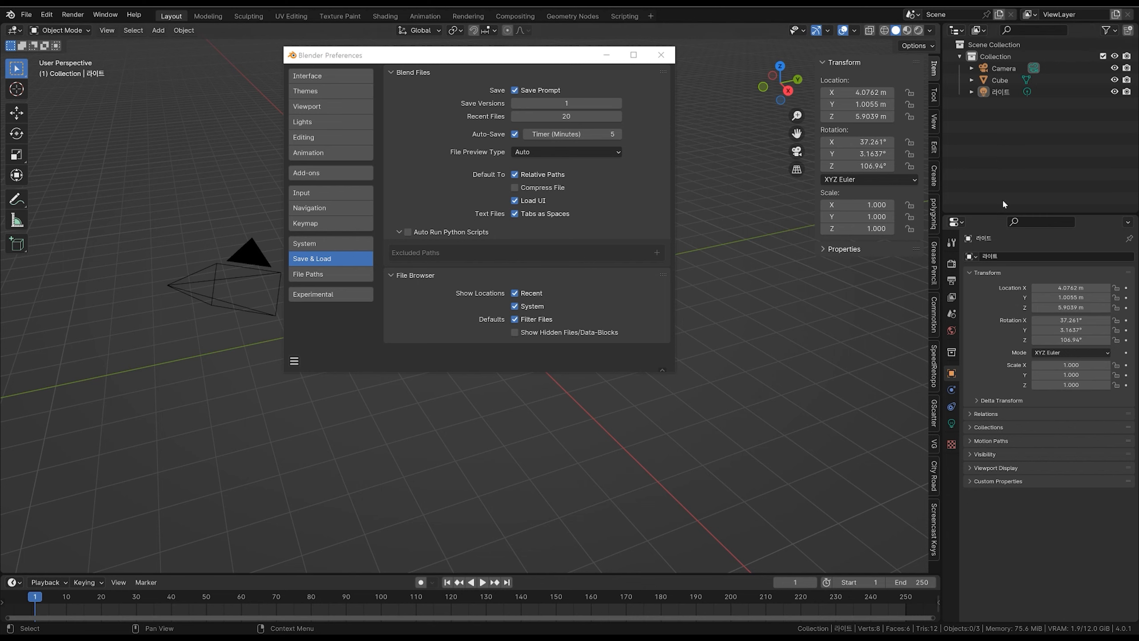
- Widen the Outliner and Properties area, heighten the Timeline, and toggle the Load UI option off and on again
{"action": "left_click_drag", "start_coordinate": [938, 191], "coordinate": [830, 193]}
{"action": "left_click_drag", "start_coordinate": [668, 573], "coordinate": [682, 385]}
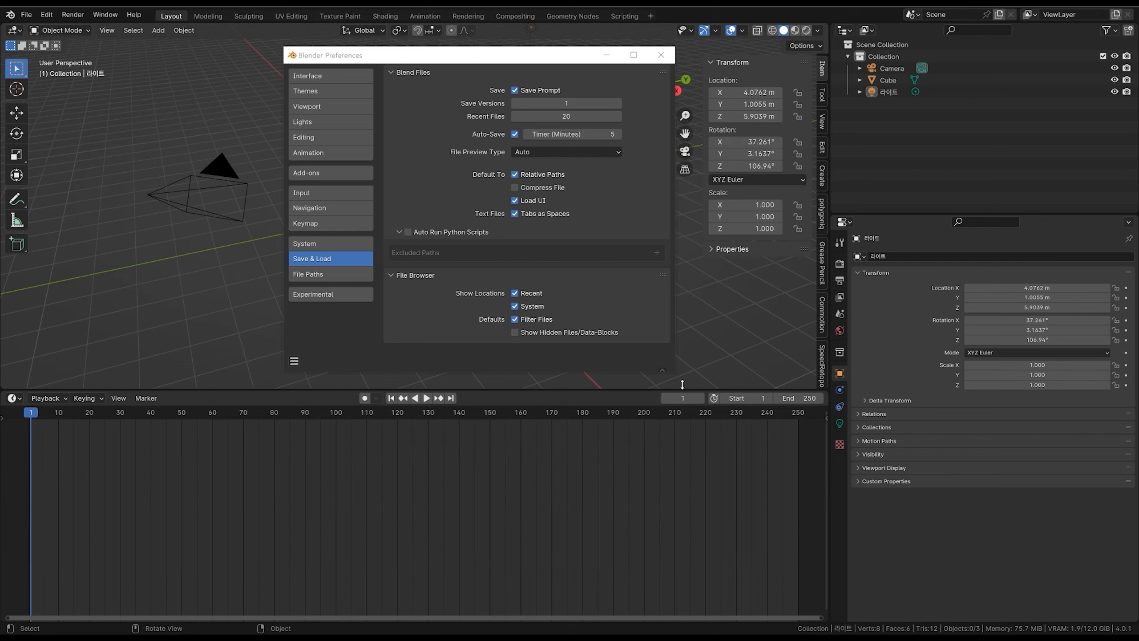
{"action": "left_click", "coordinate": [546, 198]}
{"action": "left_click", "coordinate": [527, 201]}
- Open the File Paths preferences, browse the auto-saved files available for recovery, and close the file browser without recovering any
{"action": "left_click", "coordinate": [331, 274]}
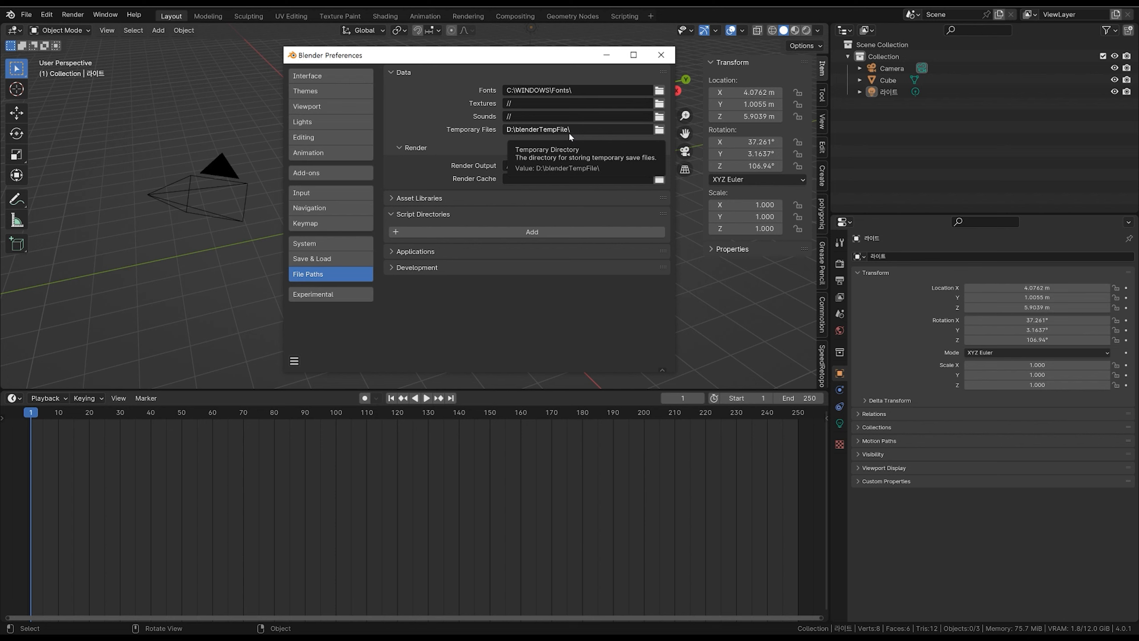
{"action": "left_click", "coordinate": [29, 16]}
{"action": "left_click", "coordinate": [28, 15]}
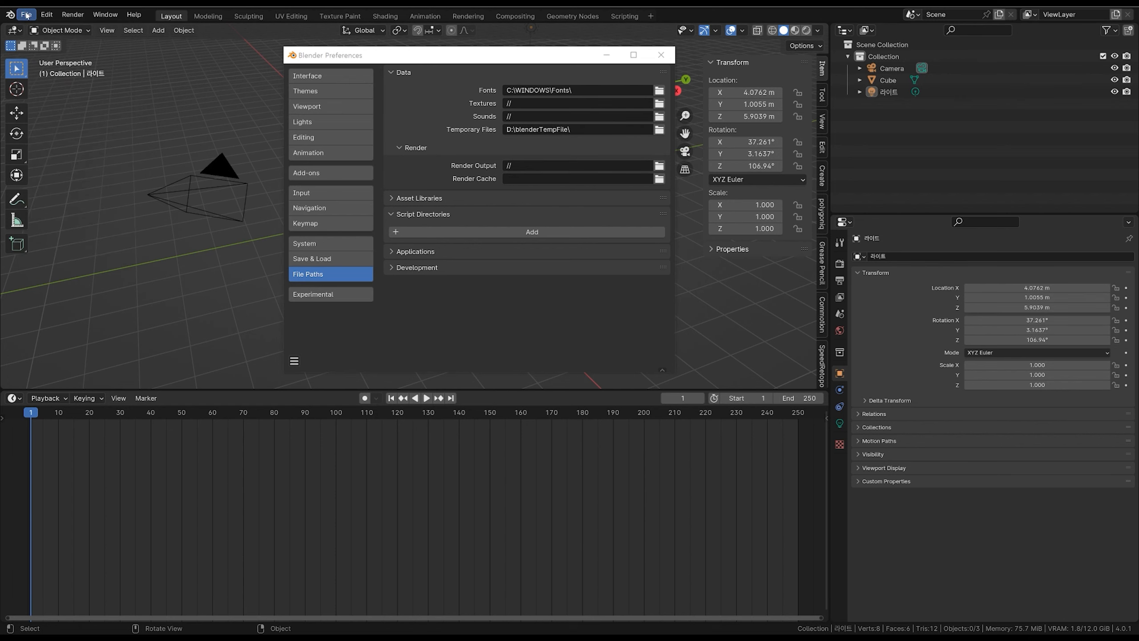
{"action": "left_click", "coordinate": [27, 15]}
{"action": "mouse_move", "coordinate": [120, 76]}
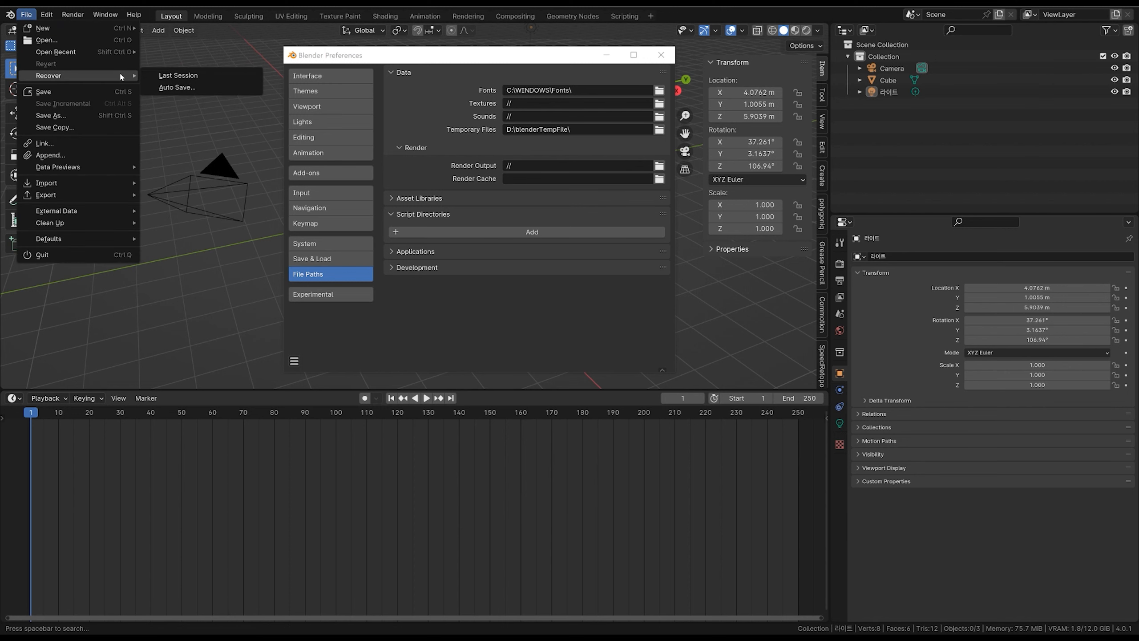
{"action": "left_click", "coordinate": [220, 86]}
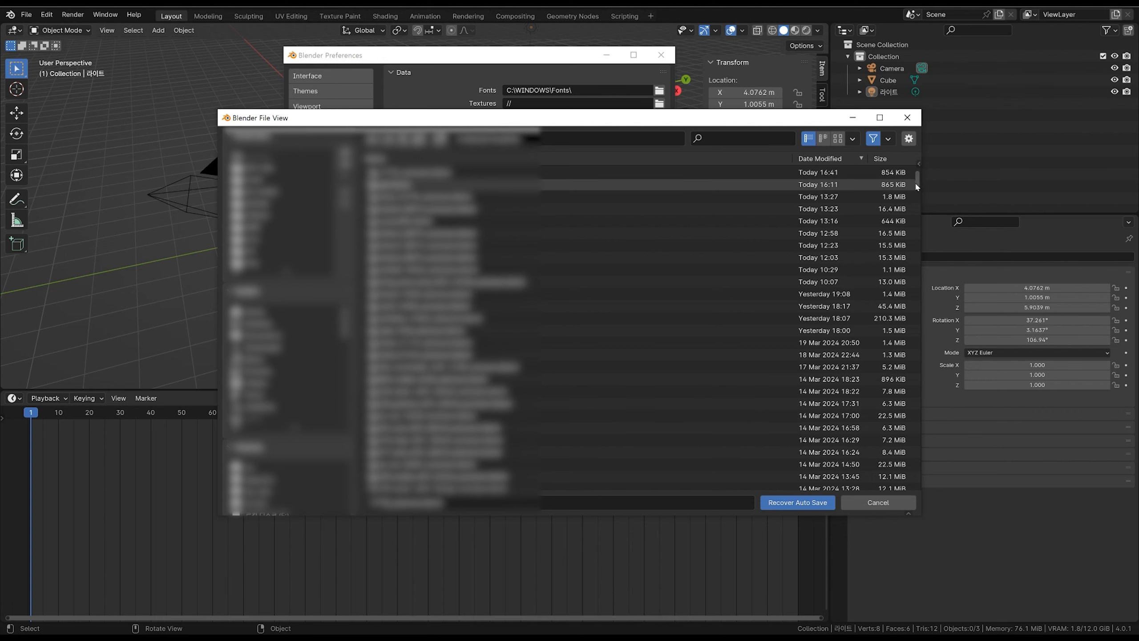
{"action": "mouse_move", "coordinate": [916, 181]}
{"action": "left_mouse_down"}
{"action": "mouse_move", "coordinate": [919, 209]}
{"action": "mouse_move", "coordinate": [921, 179]}
{"action": "left_mouse_up"}
{"action": "left_click", "coordinate": [908, 118]}
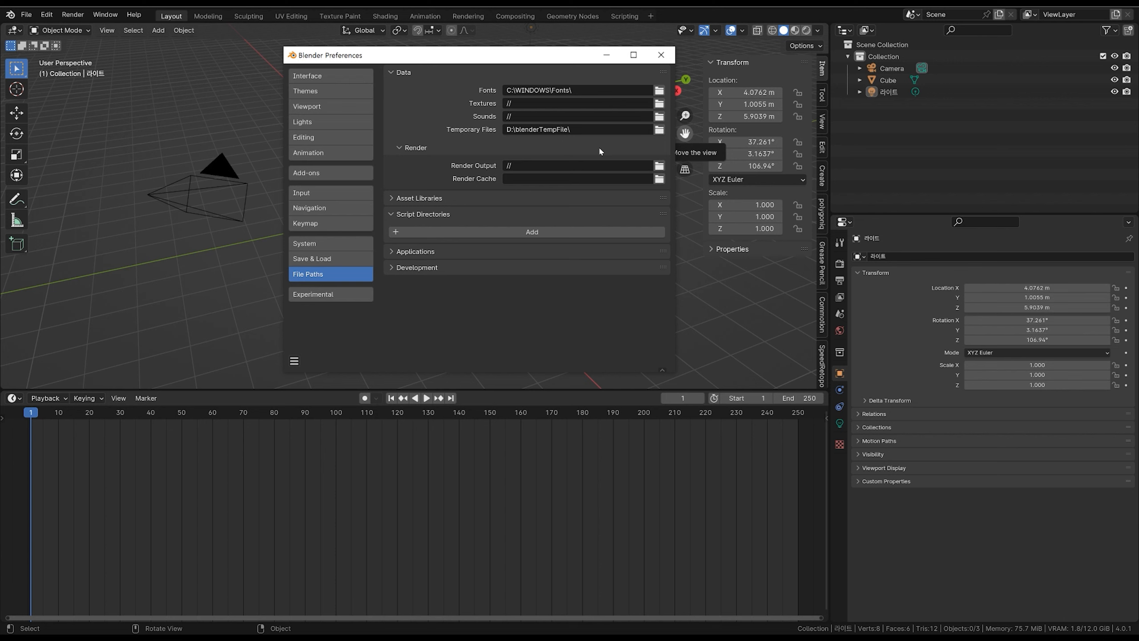
- Return to the Save & Load preferences and look at the preferences window's own options without choosing any
{"action": "left_click", "coordinate": [314, 259]}
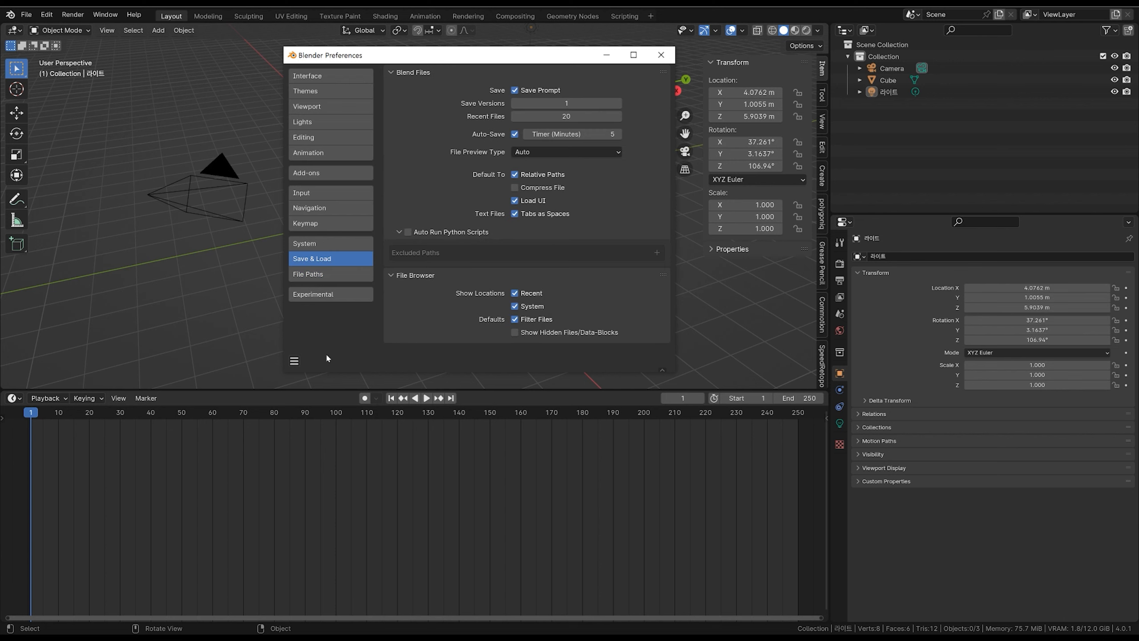
{"action": "left_click", "coordinate": [295, 362]}
{"action": "left_click", "coordinate": [532, 453]}
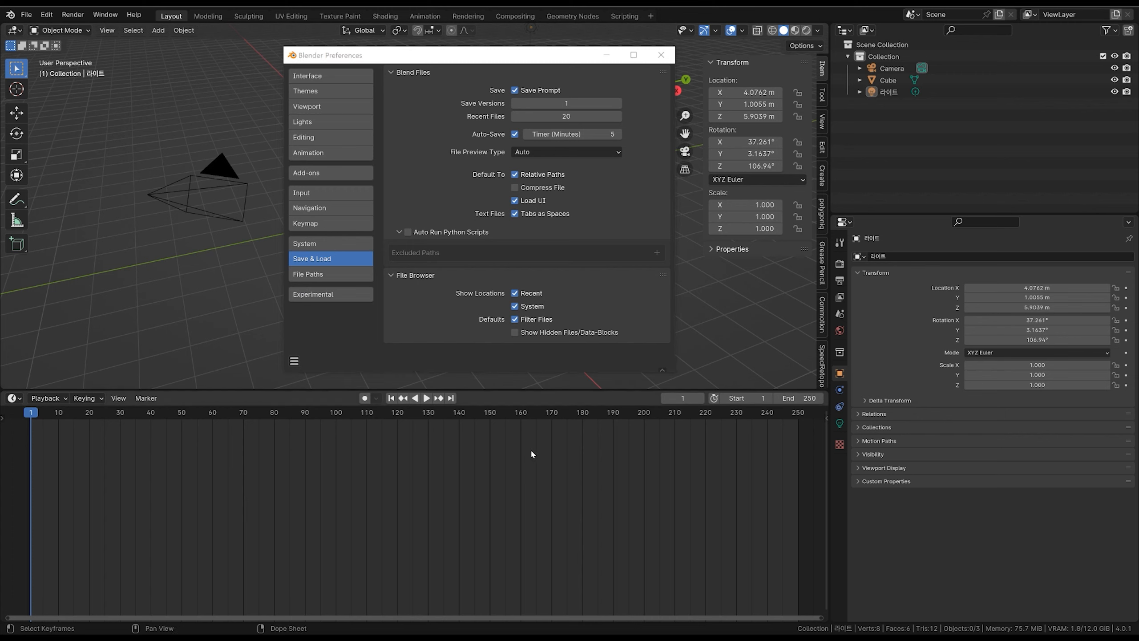